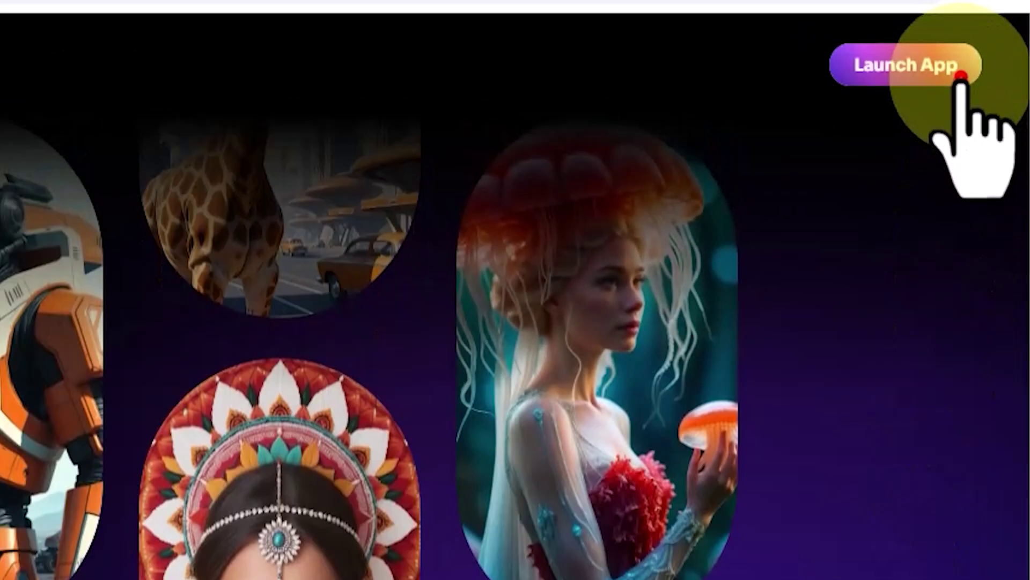
Launch the PicLumen web app and browse the community images in the Explore gallery.
left_click(955, 76)
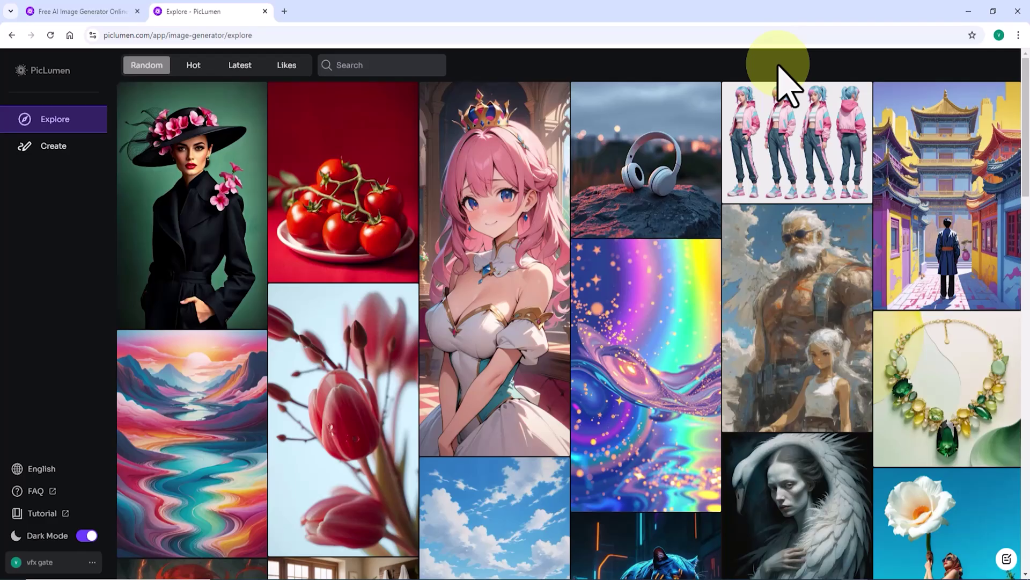
scroll(800, 179, "down", 15)
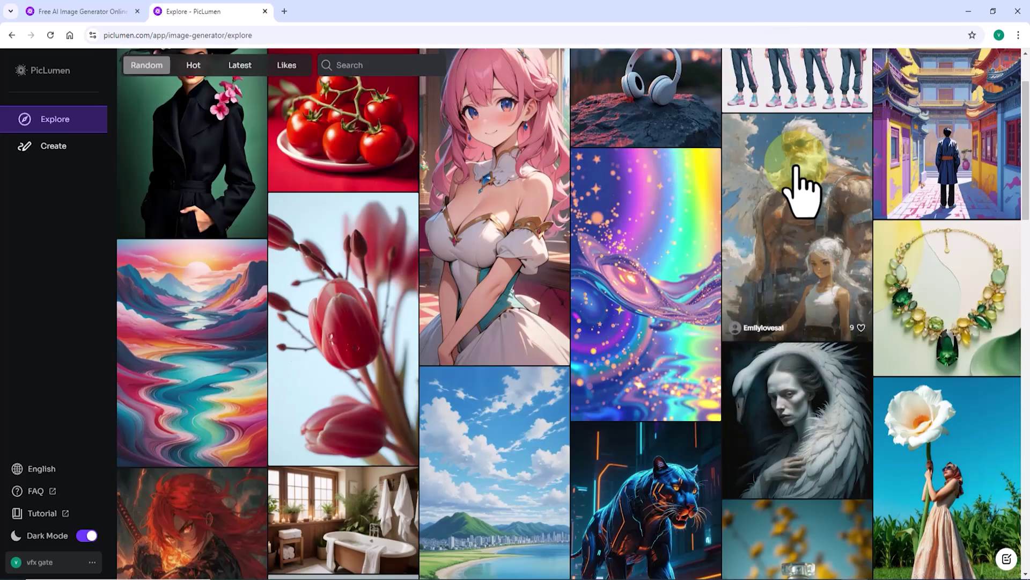
scroll(803, 200, "up", 10)
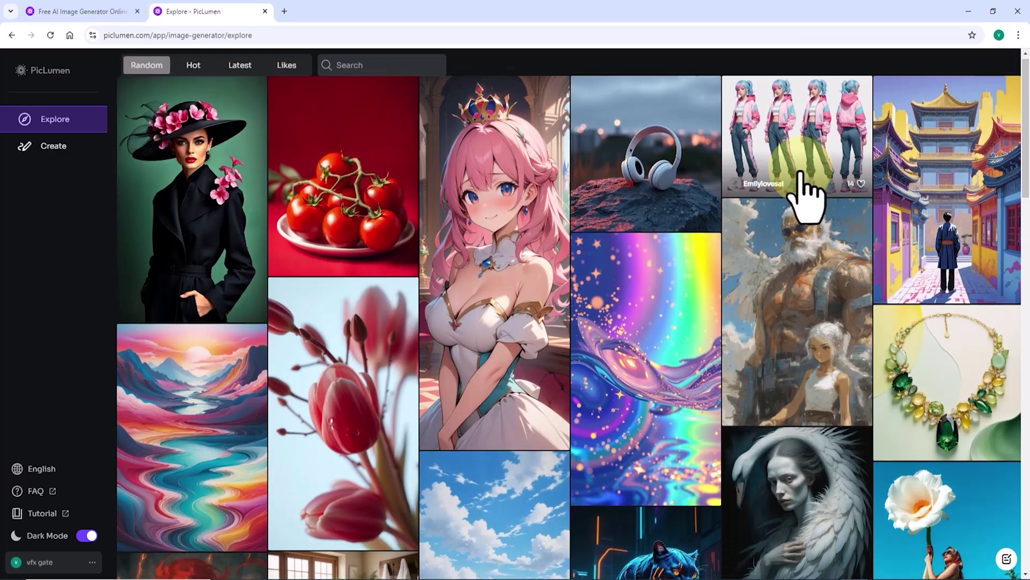
scroll(804, 196, "down", 8)
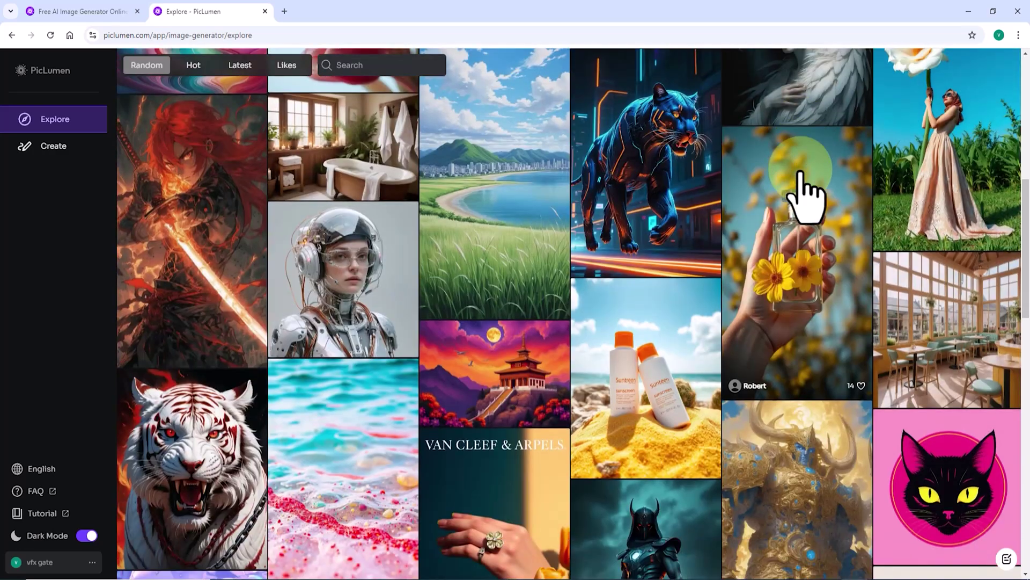
View the prompt and generation details of the cyborg astronaut woman image, and return to the start of the gallery.
left_click(399, 265)
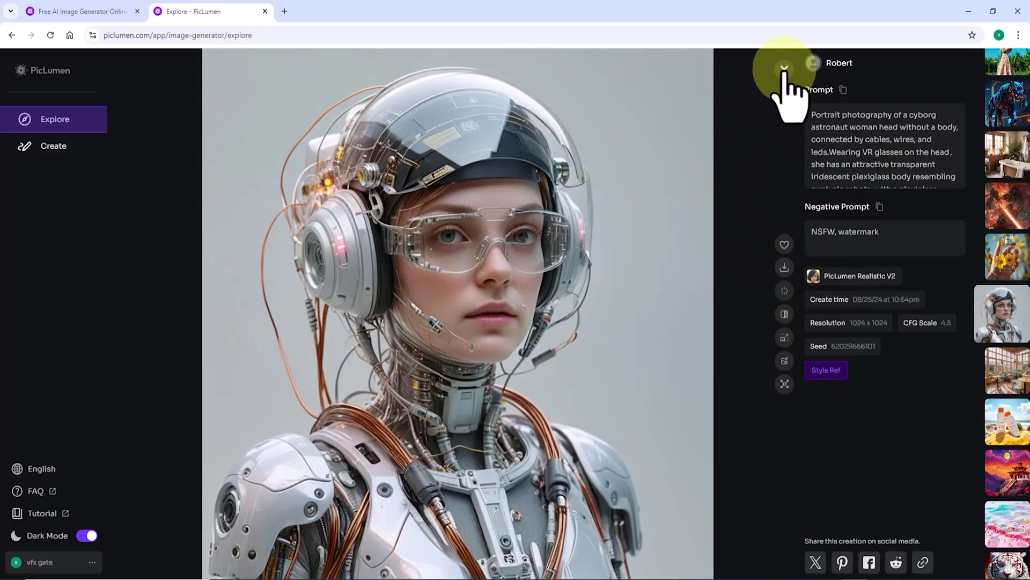
left_click(784, 68)
scroll(701, 172, "up", 10)
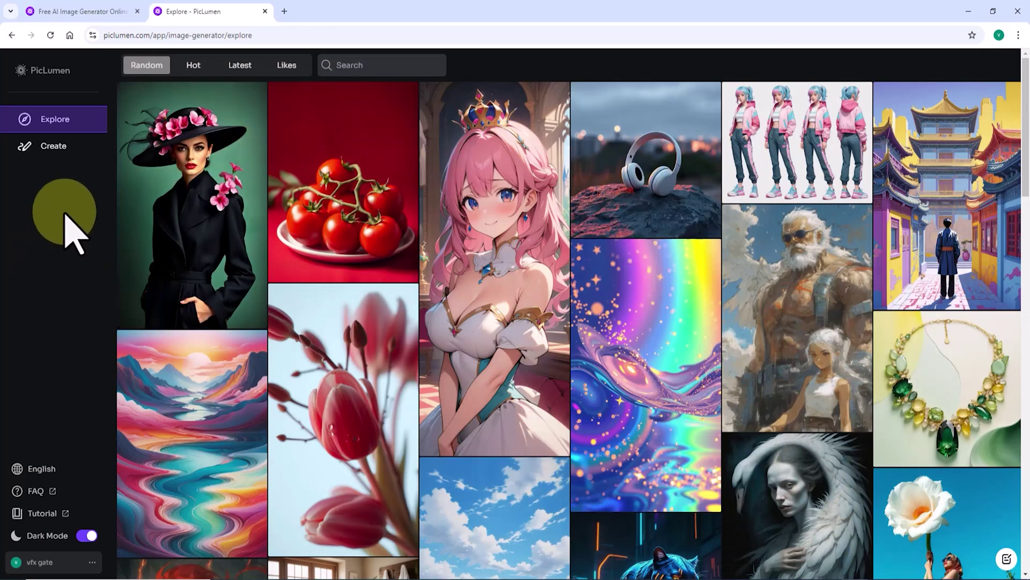
Look at the available interface languages and open the account's Usage Dashboard.
left_click(86, 470)
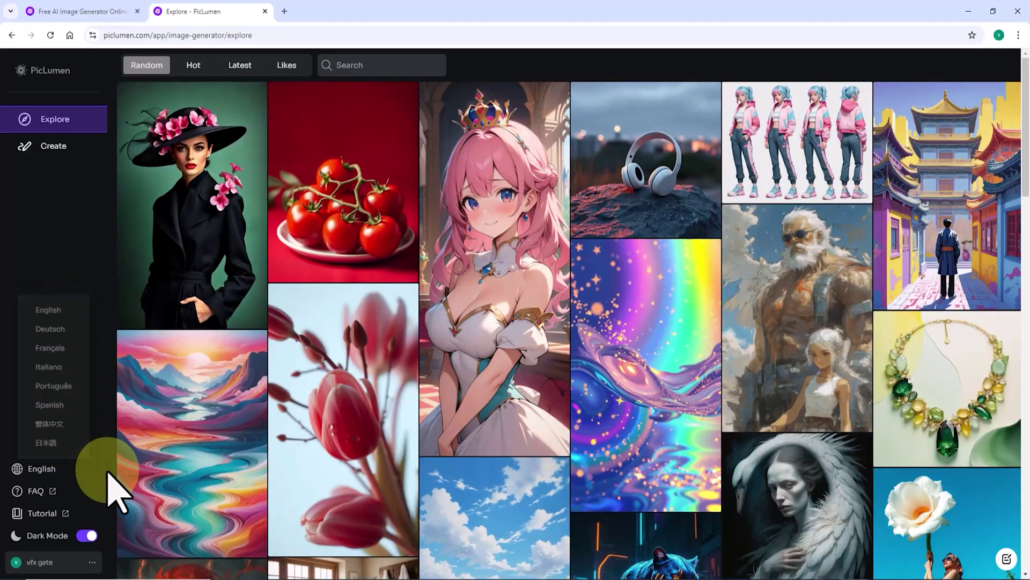
left_click(94, 562)
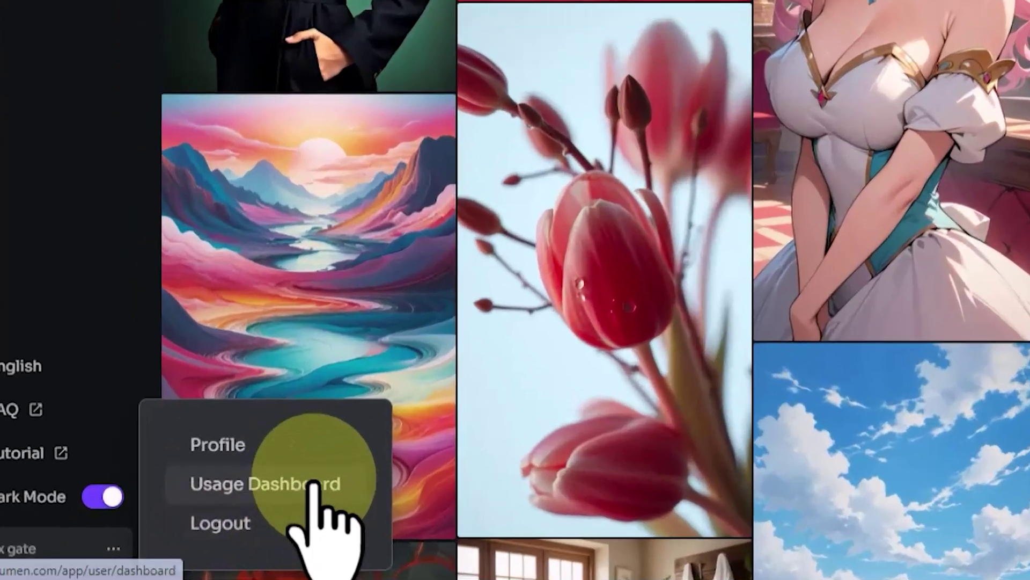
left_click(360, 479)
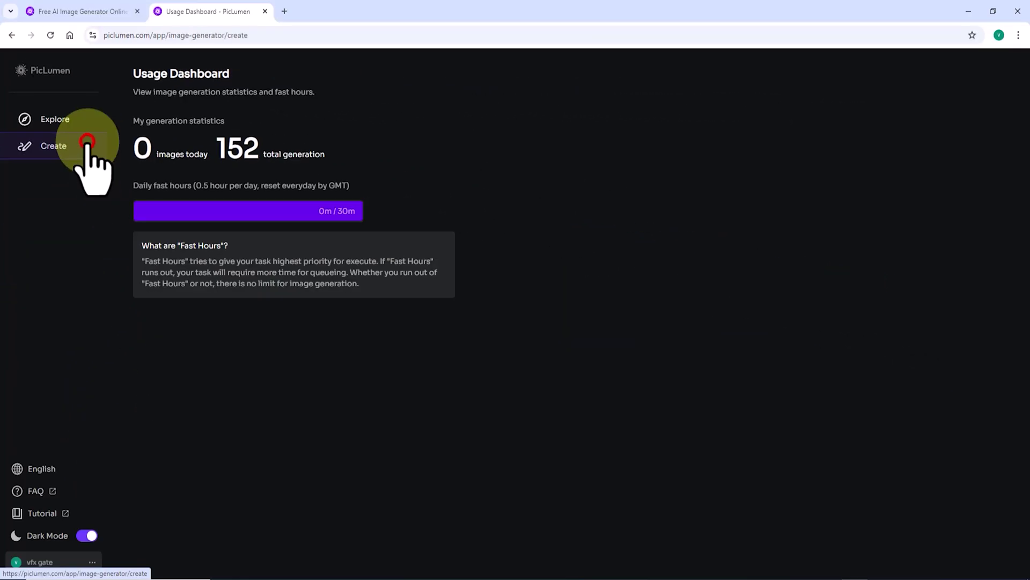
Go to the Create workspace and choose FLUX.1-schnell as the image generation model.
left_click(87, 143)
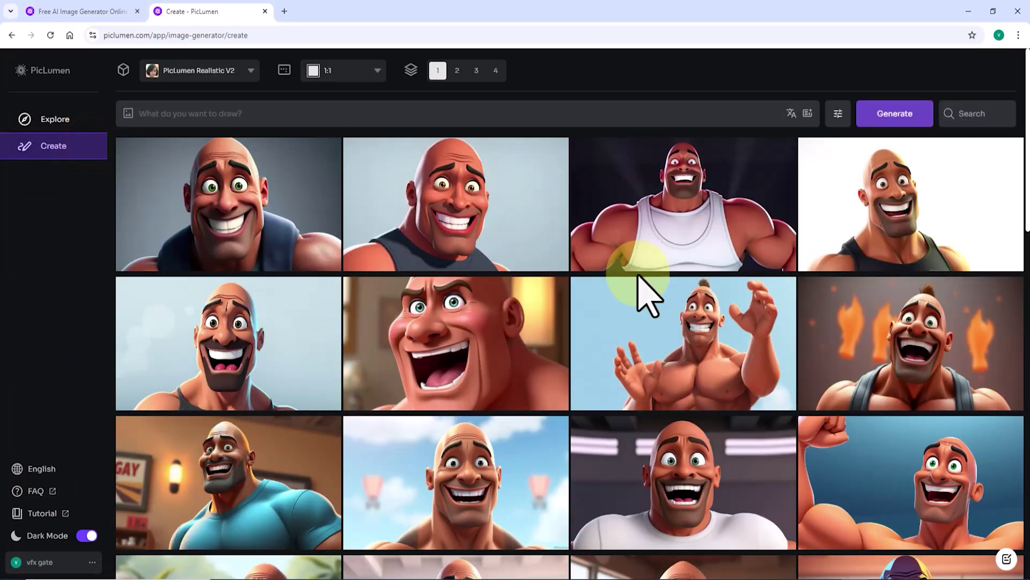
scroll(641, 292, "down", 7)
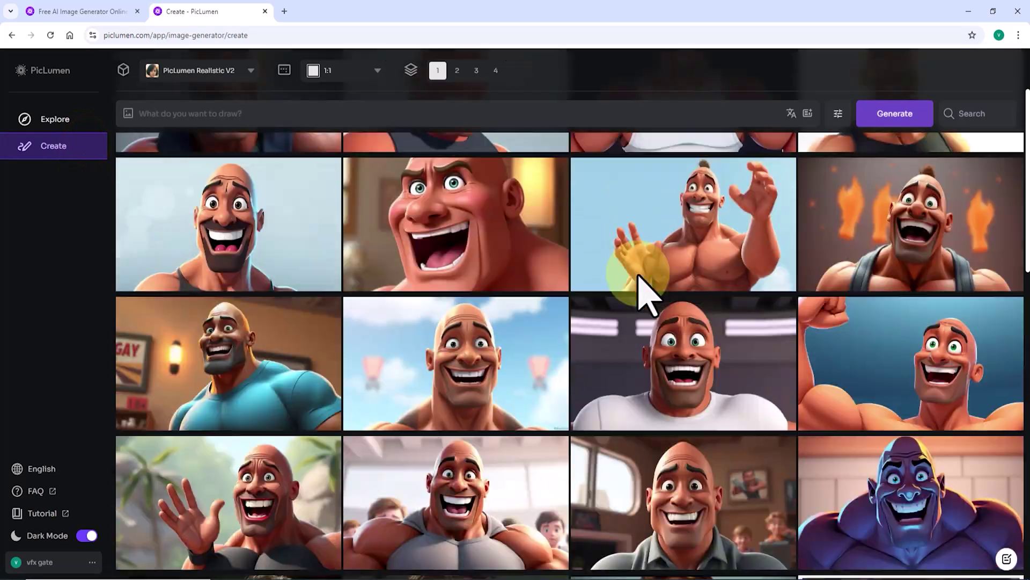
scroll(641, 290, "up", 7)
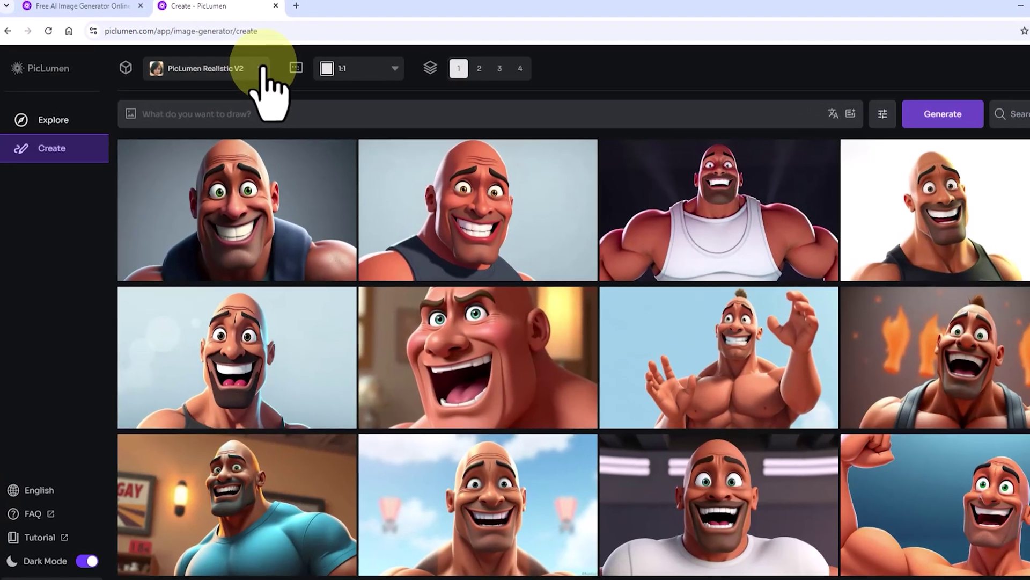
left_click(252, 70)
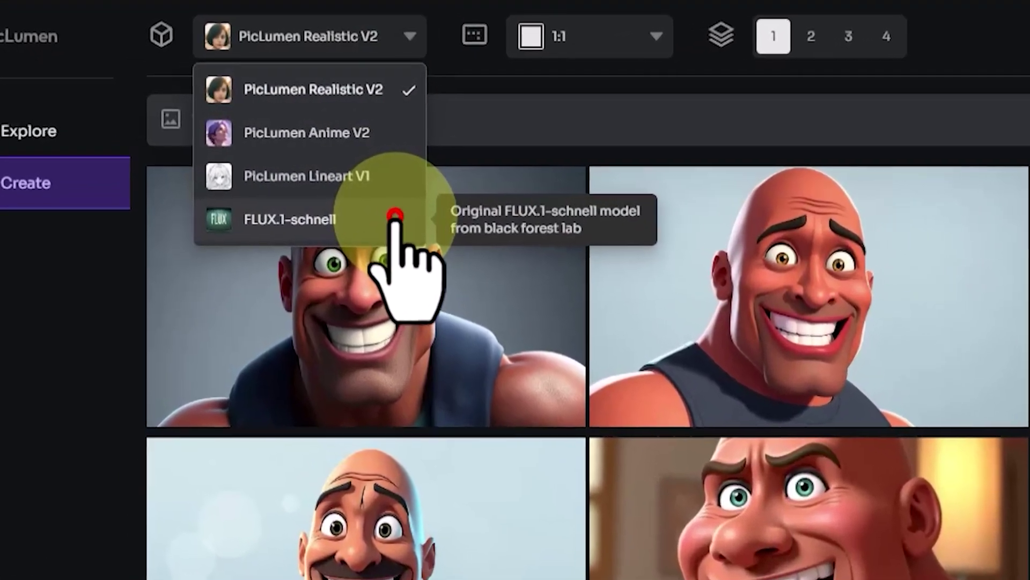
left_click(395, 216)
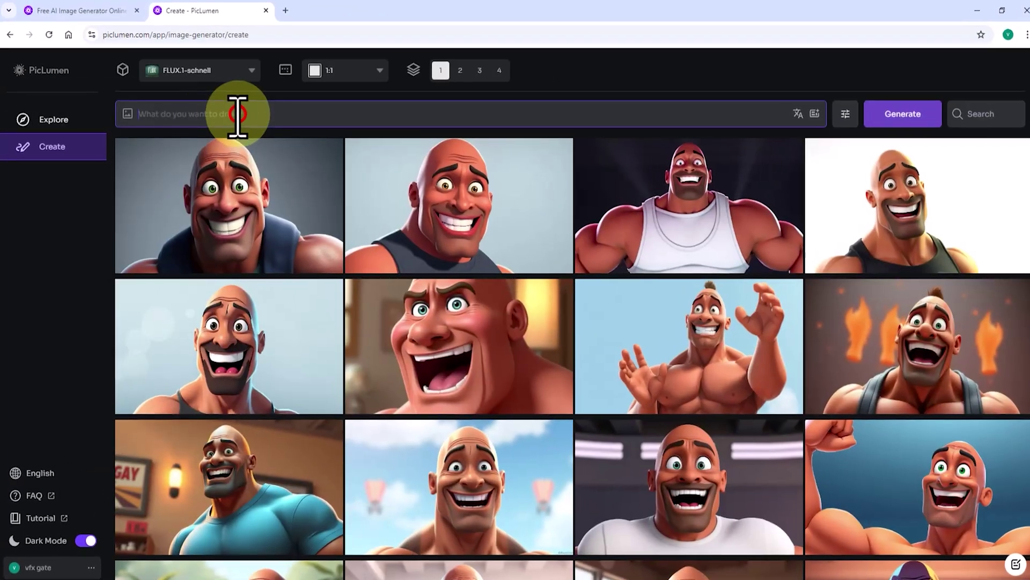
Generate four 16:9 images from the prompt "Arnold Schwarzenegger terminator".
right_click(236, 113)
left_click(273, 225)
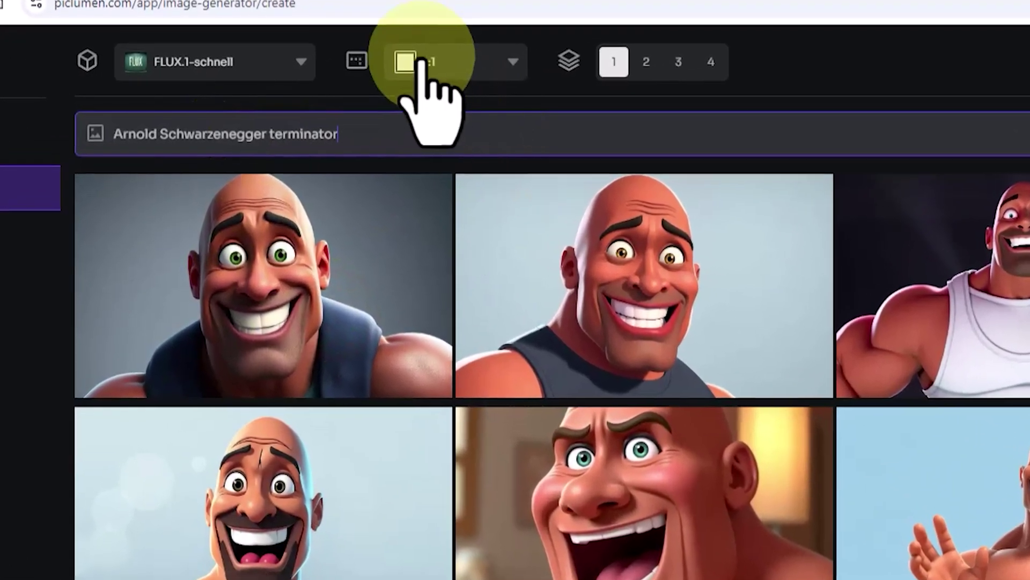
left_click(494, 61)
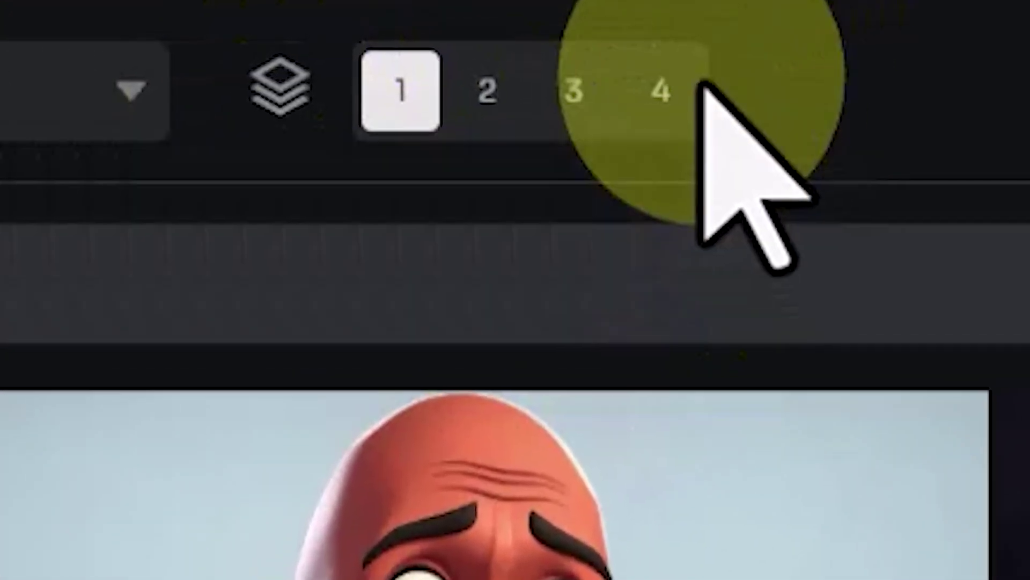
left_click(638, 80)
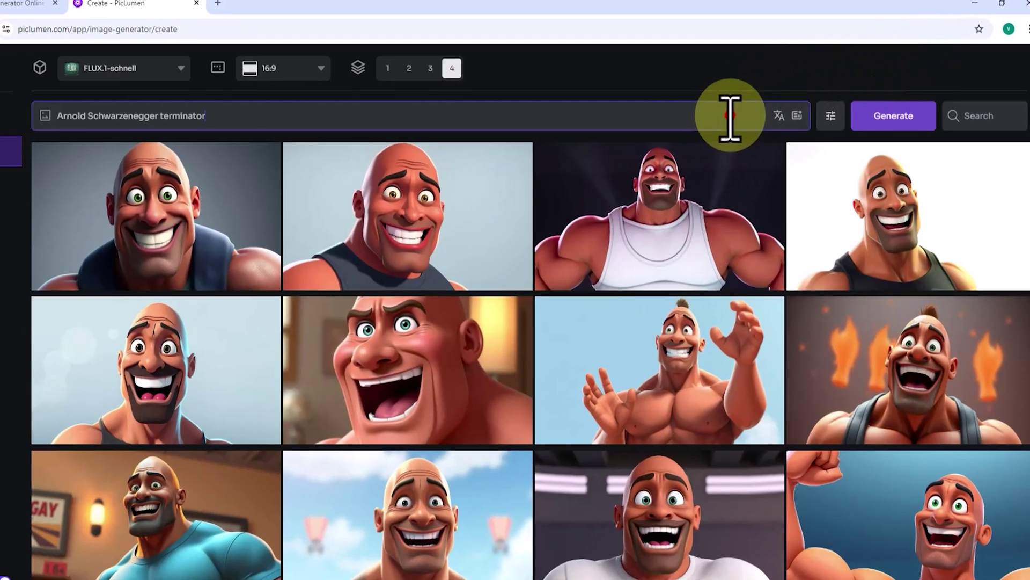
left_click(752, 116)
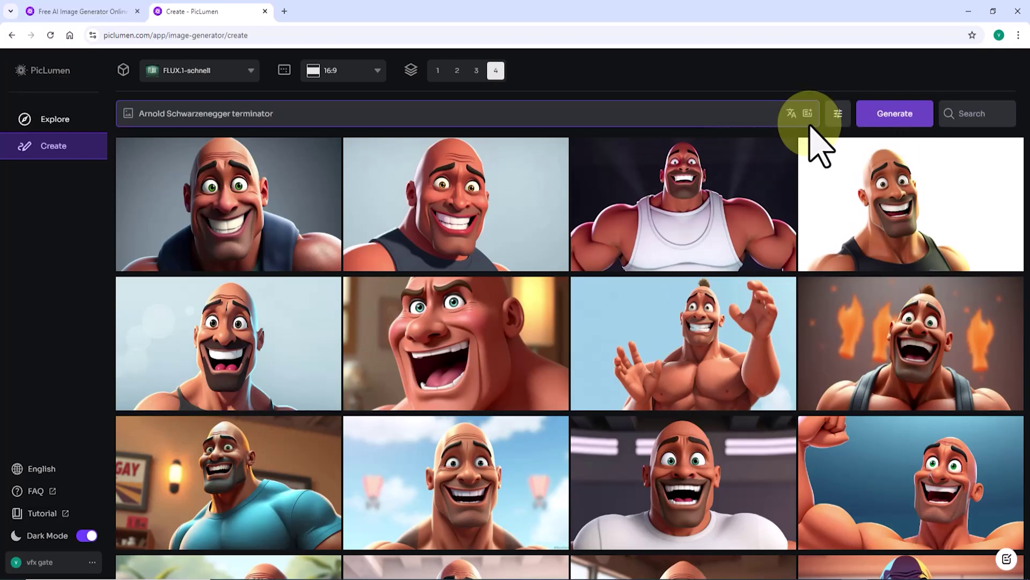
left_click(924, 116)
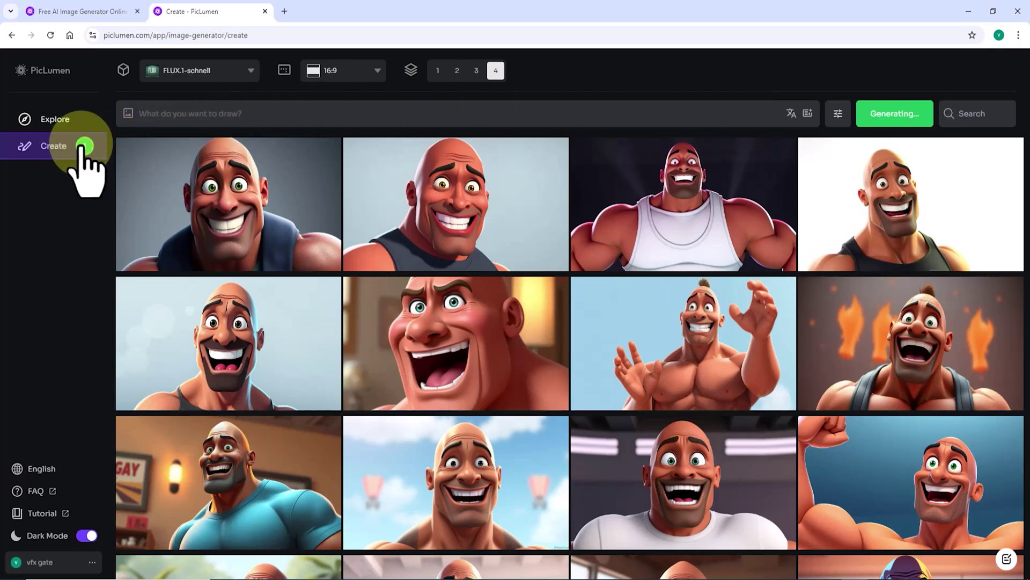
View each of the four generated terminator images in the enlarged preview.
mouse_move(82, 148)
mouse_move(251, 144)
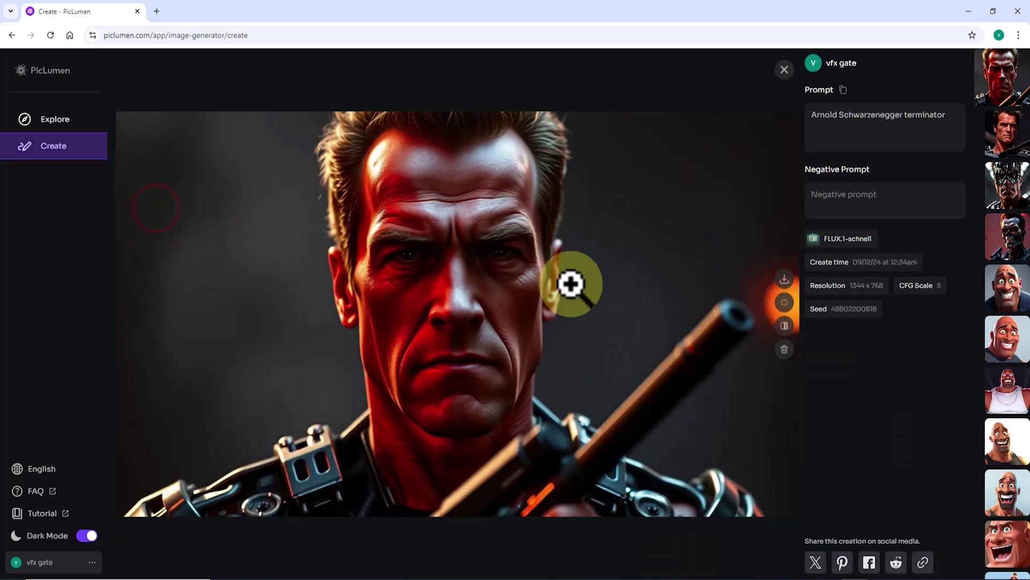
left_click(1010, 127)
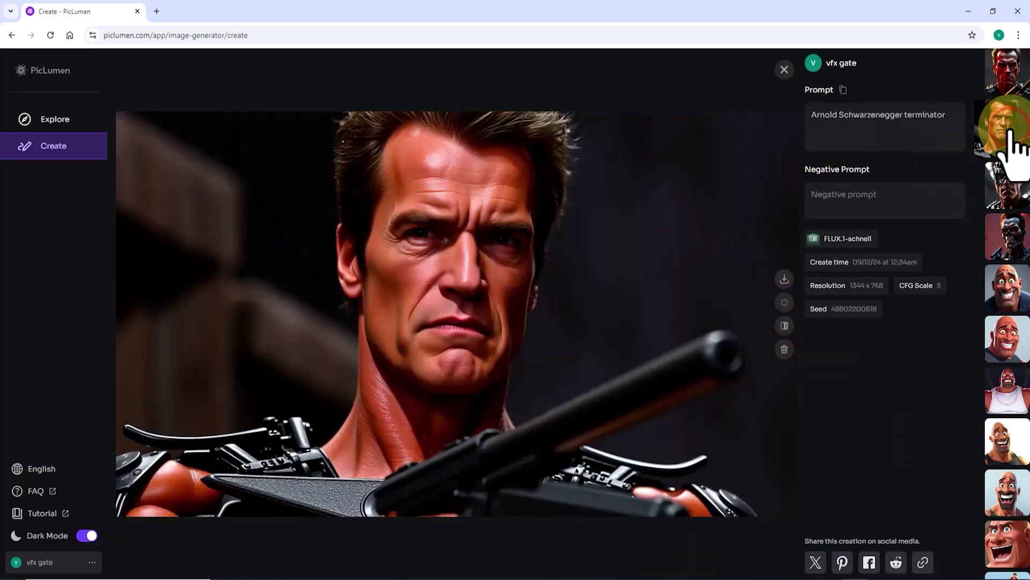
left_click(1009, 176)
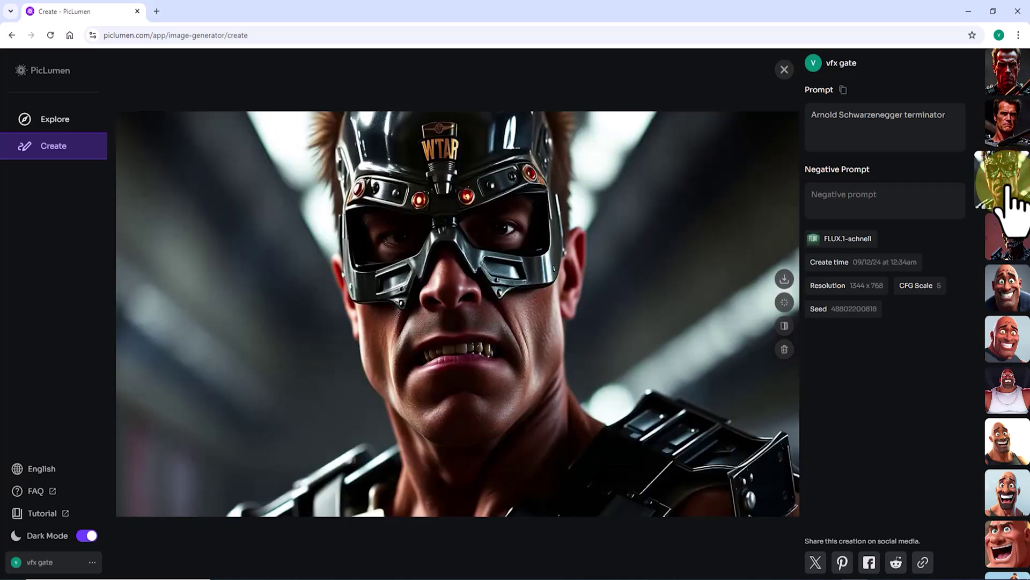
left_click(1004, 241)
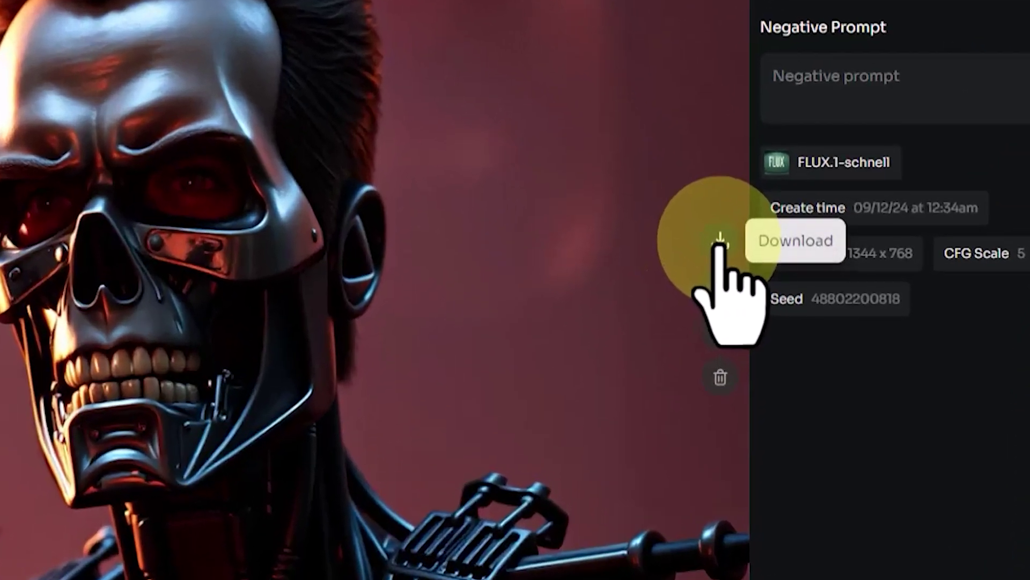
Download the metal-skull terminator image, check the saved PNG in Photos, and return to the Create gallery.
left_click(784, 278)
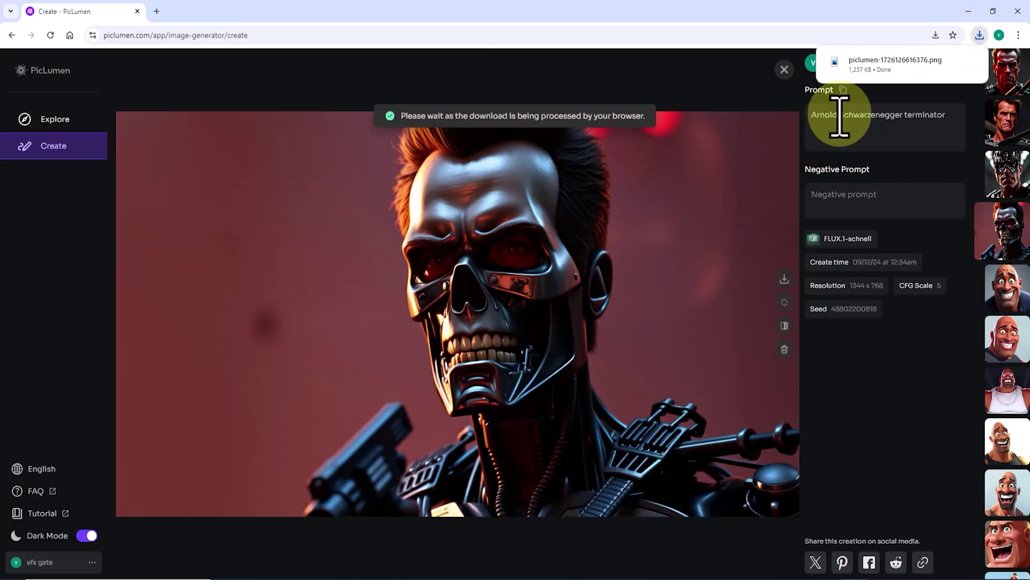
left_click(904, 62)
scroll(671, 240, "up", 3)
scroll(644, 265, "down", 3)
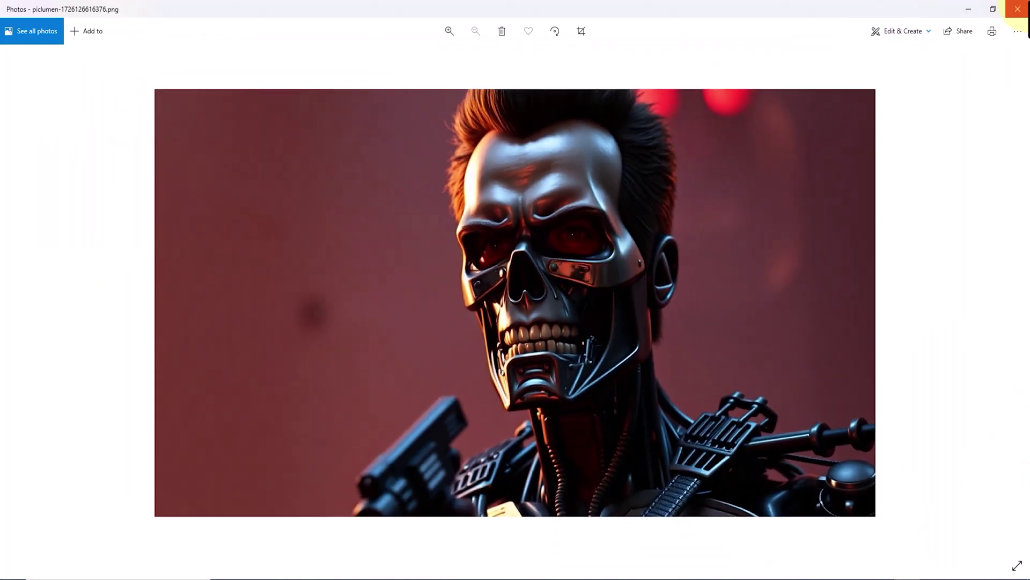
left_click(1018, 9)
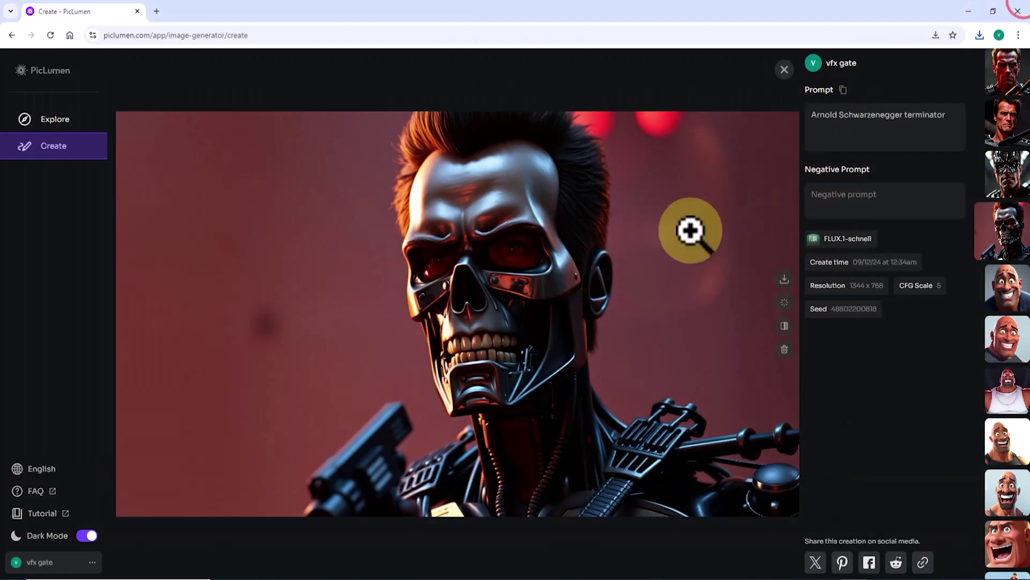
left_click(784, 69)
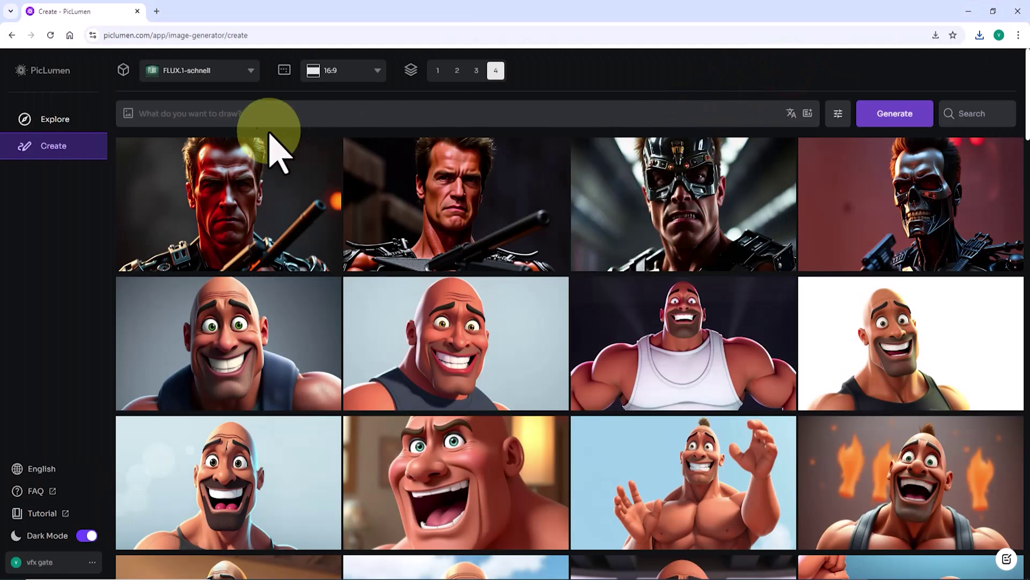
Remix the red-lit terminator portrait and generate a new batch from its reused prompt.
left_click(327, 257)
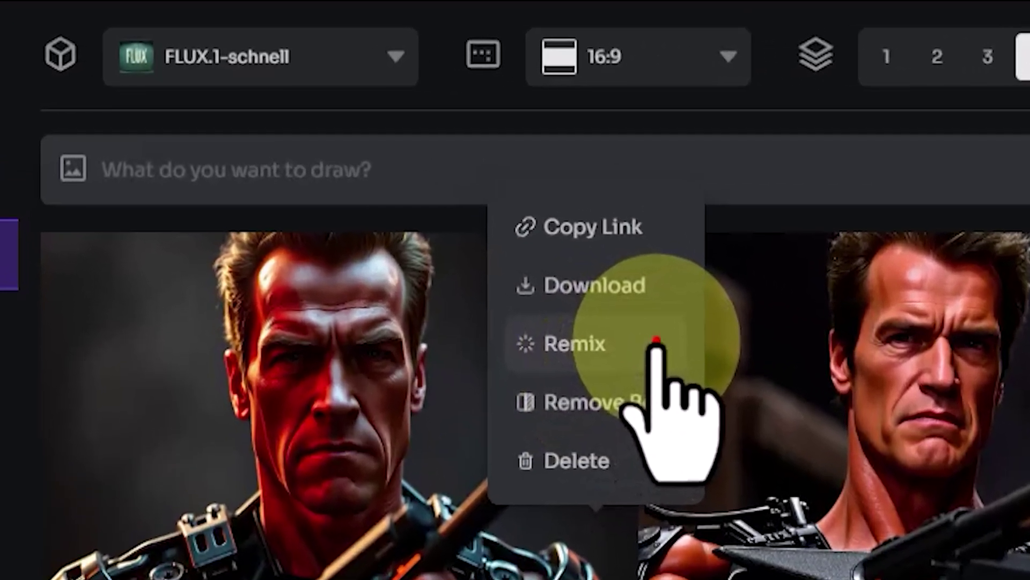
left_click(633, 334)
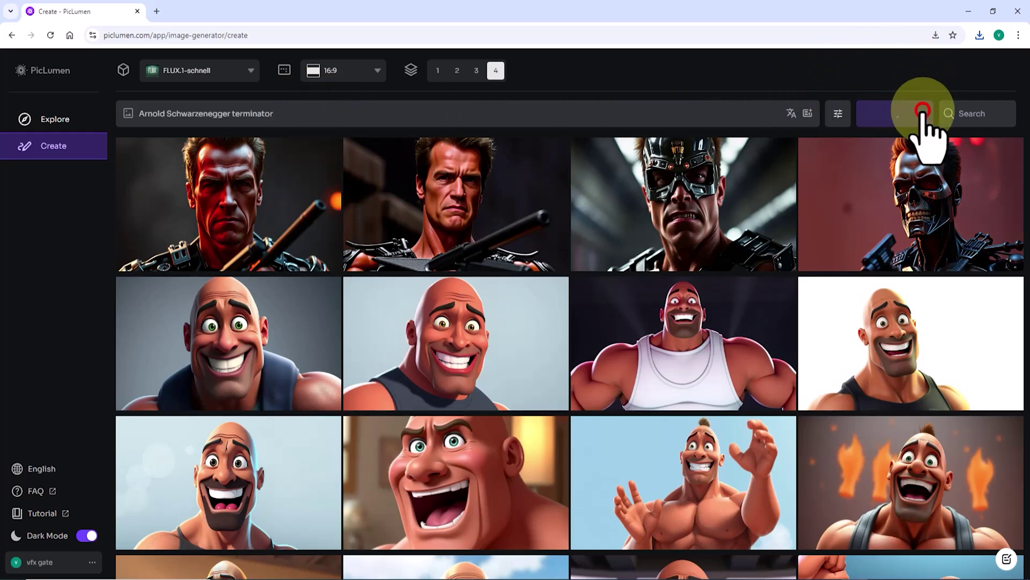
left_click(922, 111)
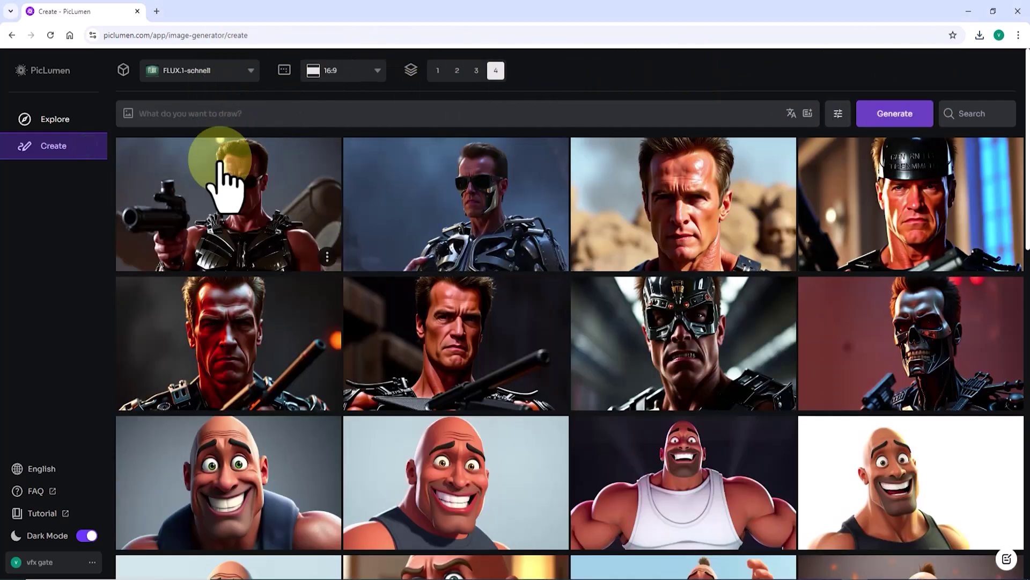
View the four remixed terminator images enlarged, return to the one with the raised gun, and close the preview.
left_click(277, 196)
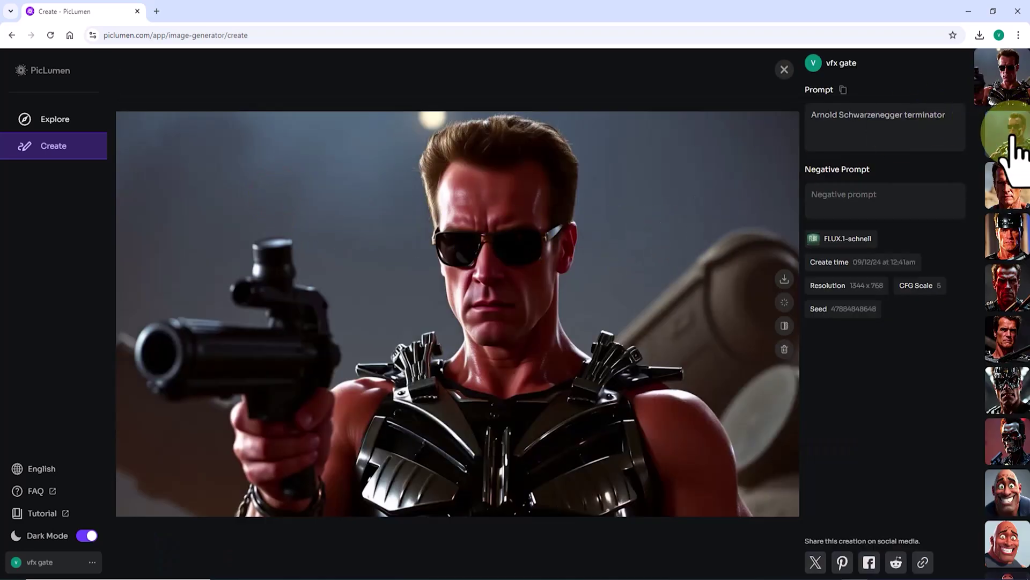
left_click(1013, 134)
left_click(1007, 187)
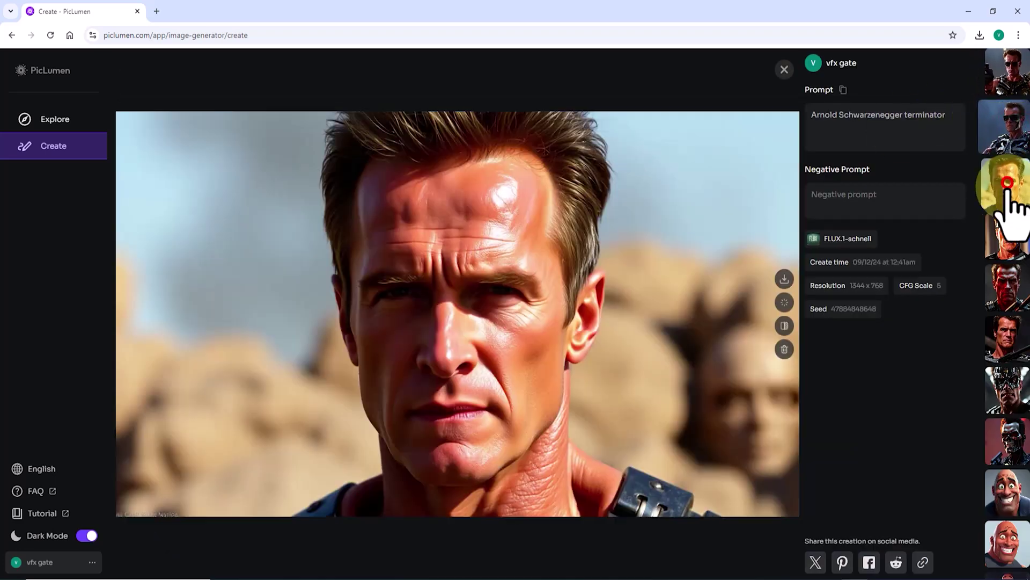
left_click(1011, 246)
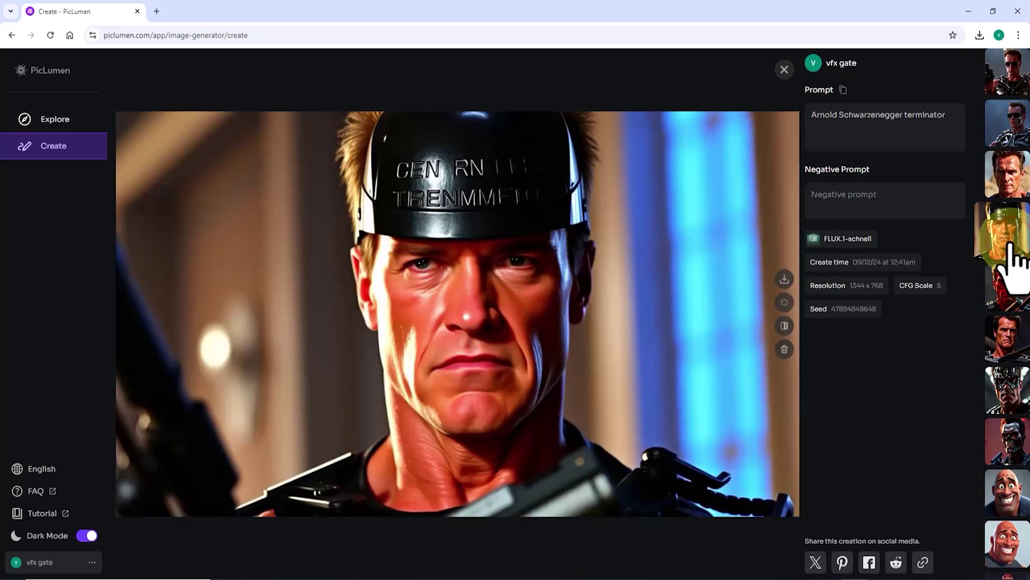
left_click(1014, 75)
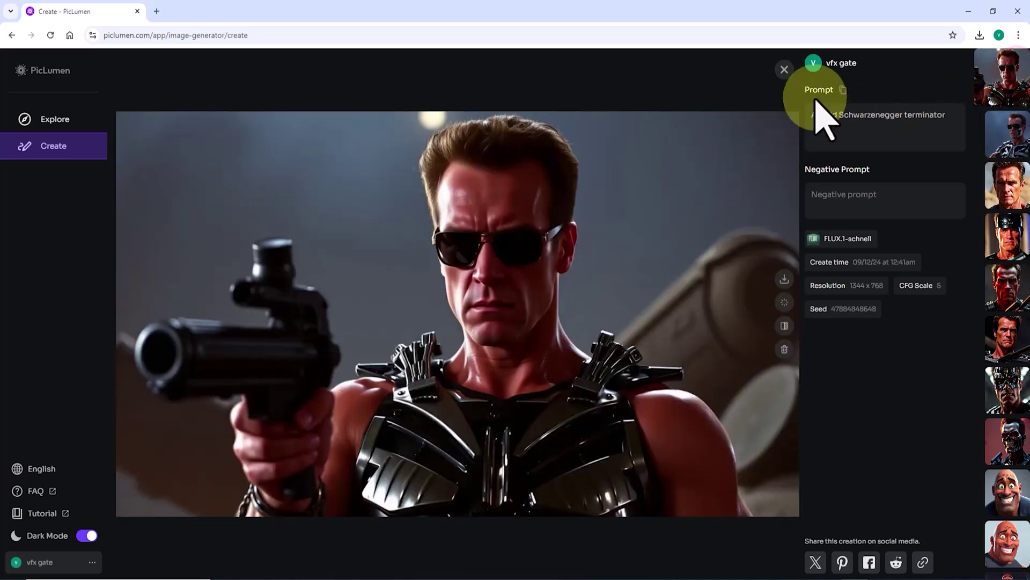
left_click(784, 70)
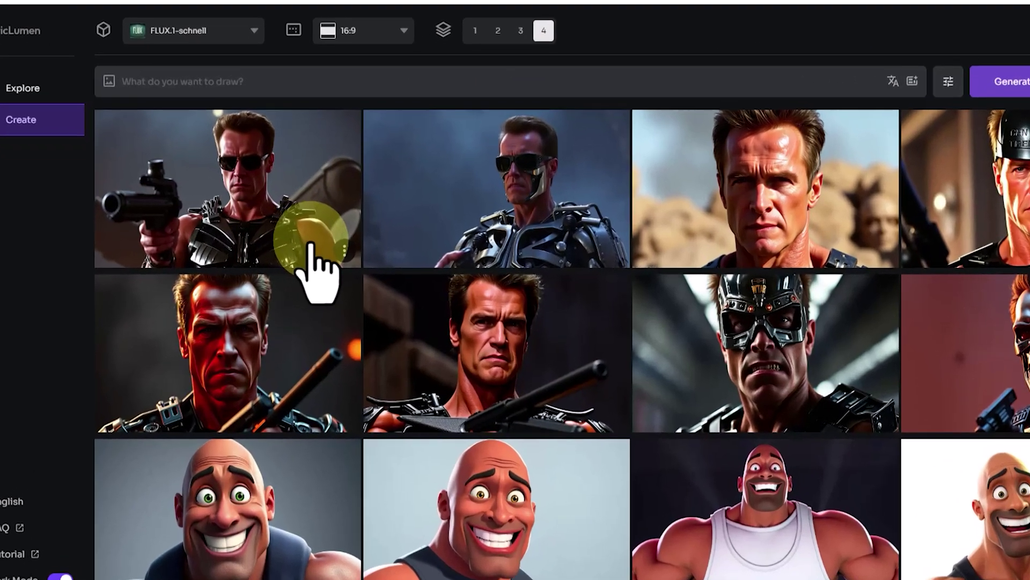
Delete all four remixed terminator images in the first gallery row, confirming each deletion.
left_click(344, 249)
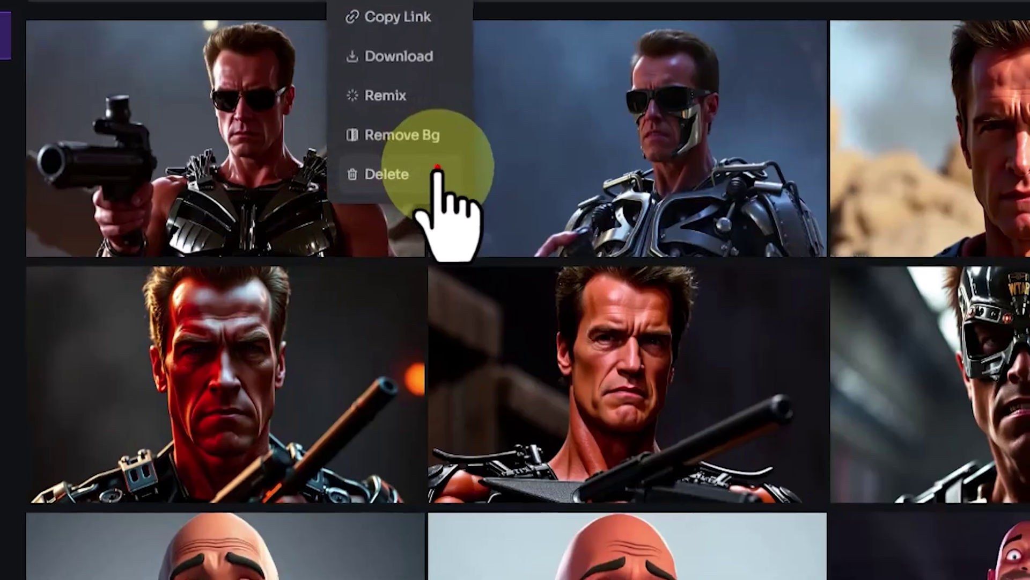
left_click(370, 187)
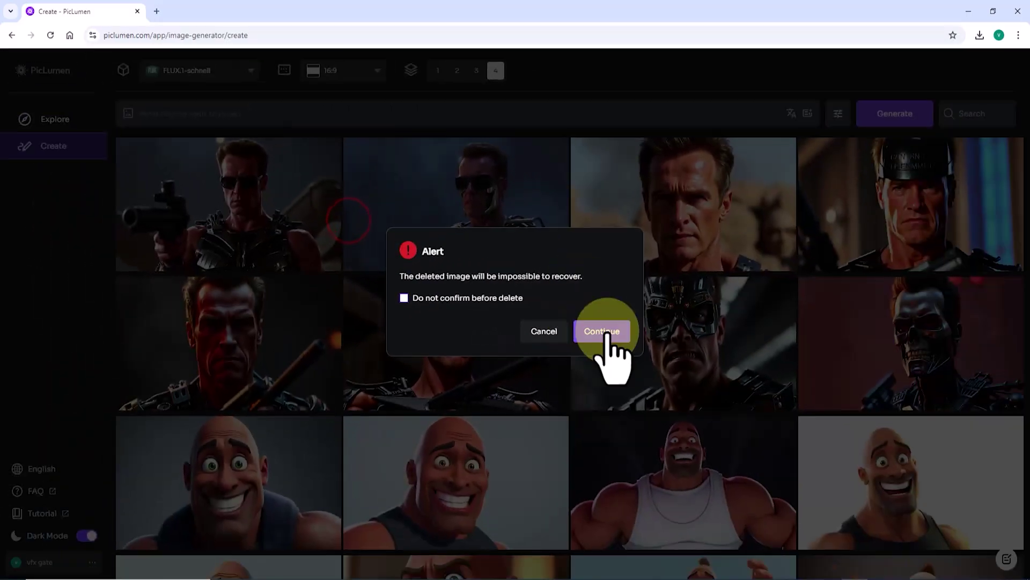
left_click(607, 331)
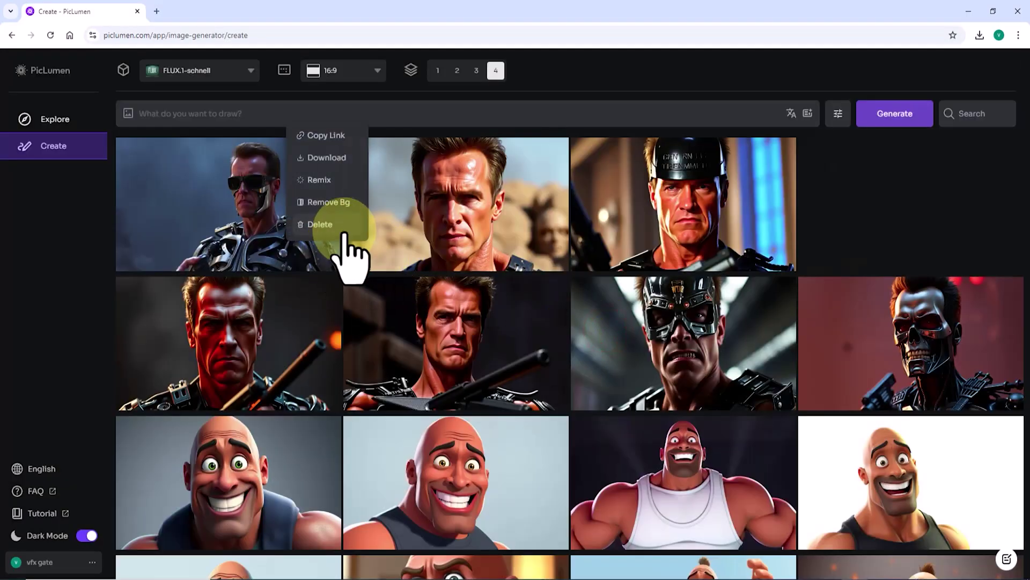
left_click(345, 226)
left_click(613, 330)
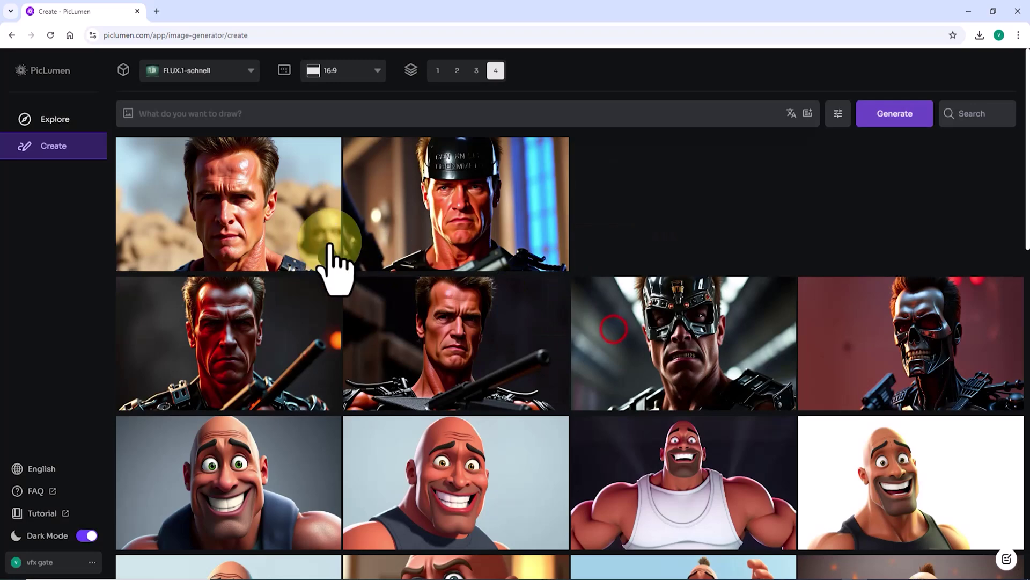
left_click(327, 222)
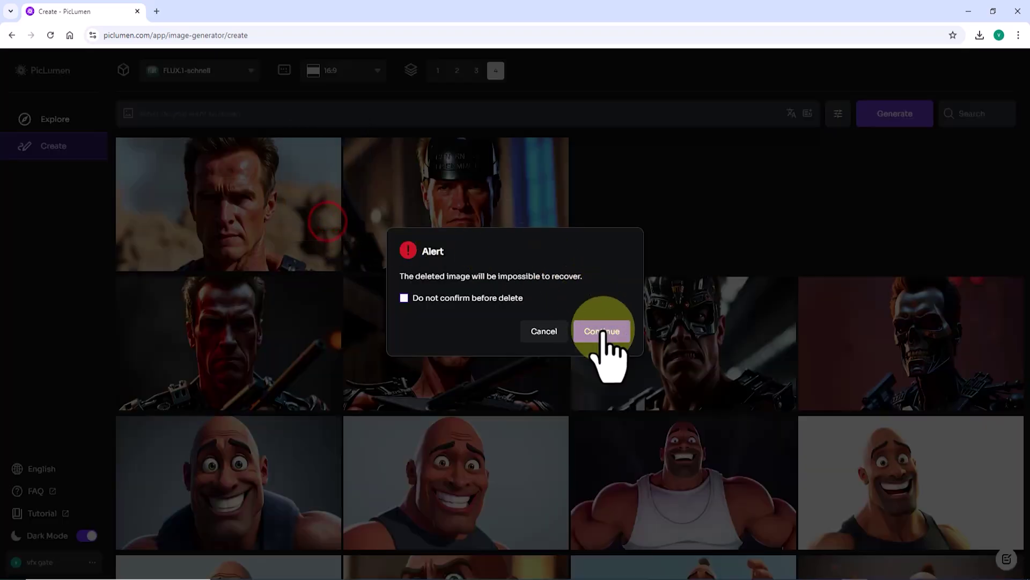
left_click(602, 331)
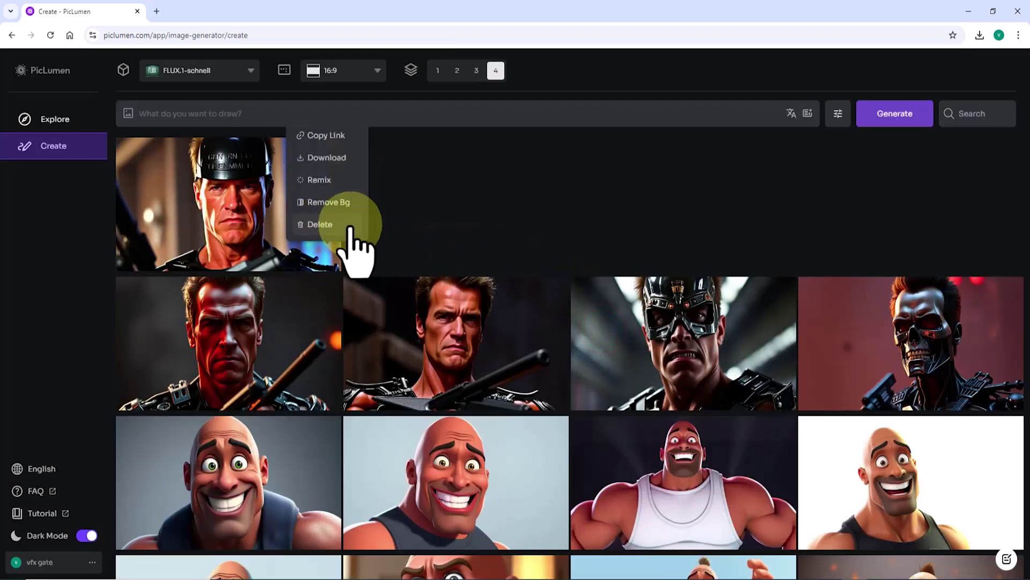
left_click(350, 224)
left_click(609, 330)
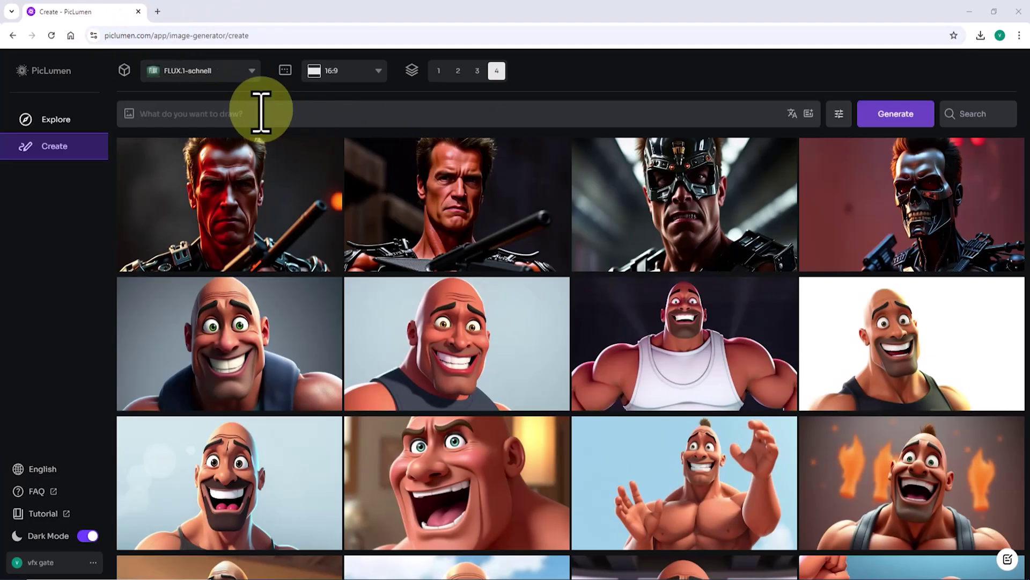
Generate four 16:9 images with FLUX.1-schnell from the prompt "Dwayne Johnson , 3d cartoon style , big smile , Extremely surprised , smiling , very happy , very glad".
left_click(261, 111)
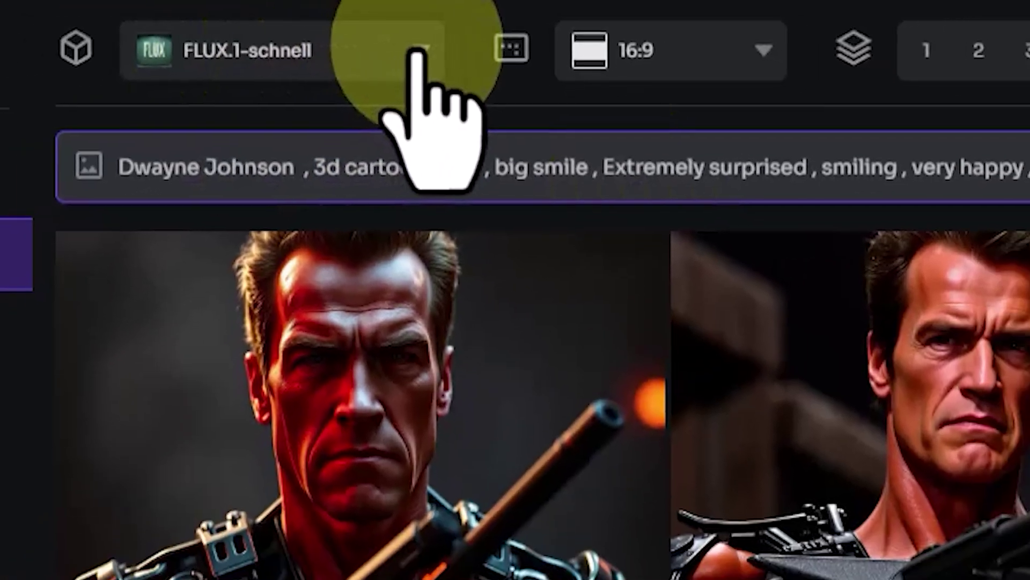
left_click(383, 48)
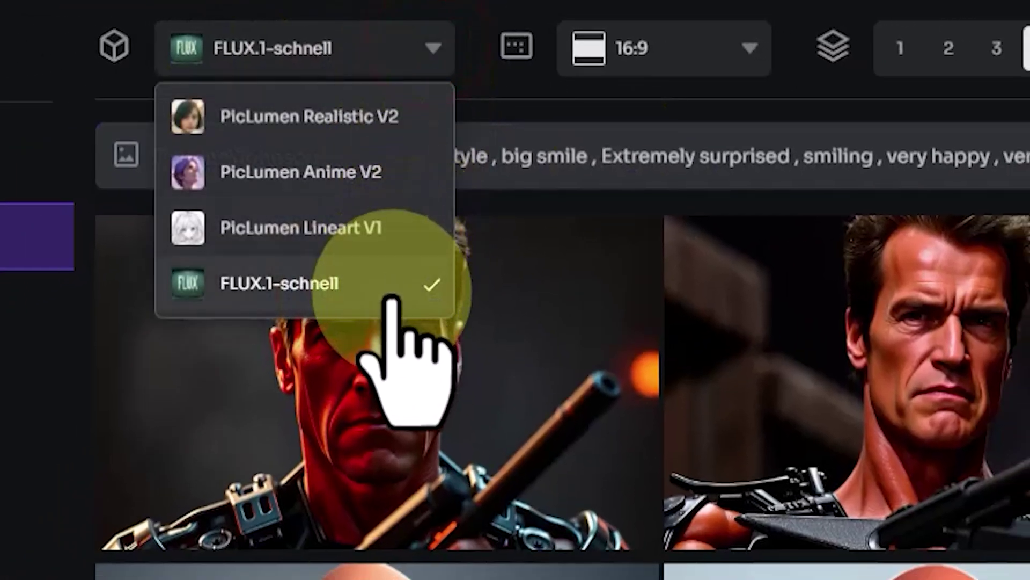
left_click(392, 290)
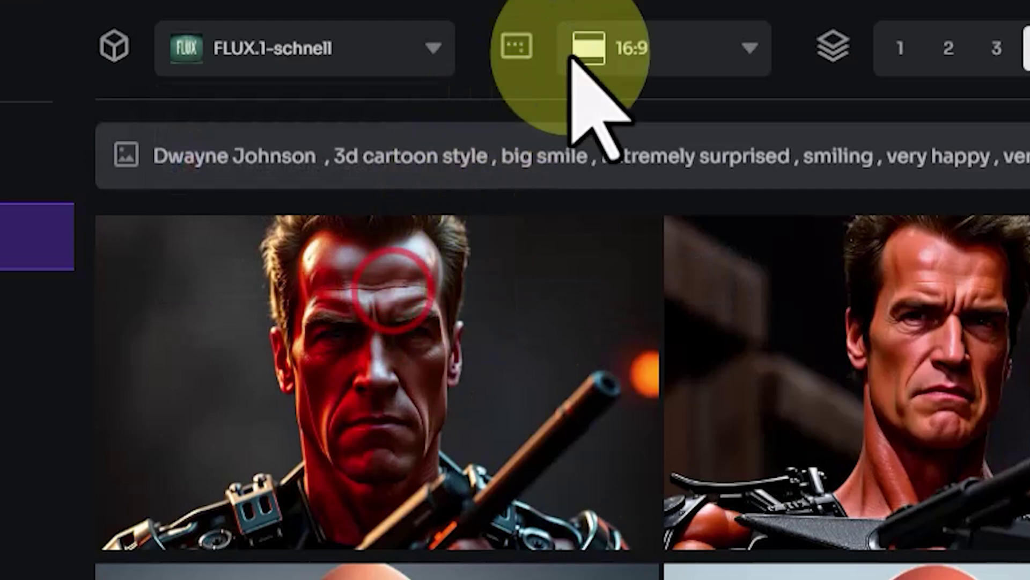
left_click(749, 48)
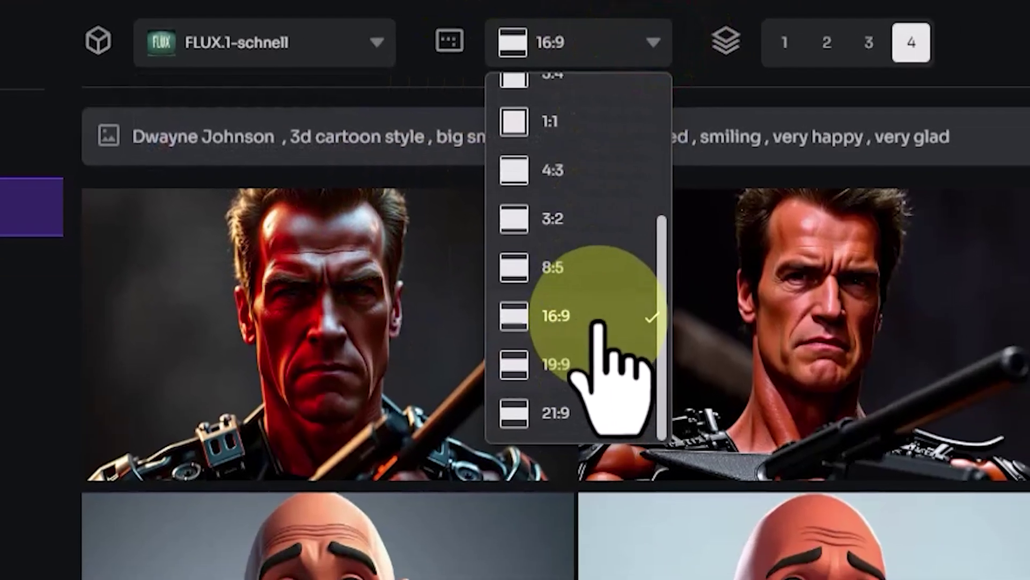
left_click(597, 322)
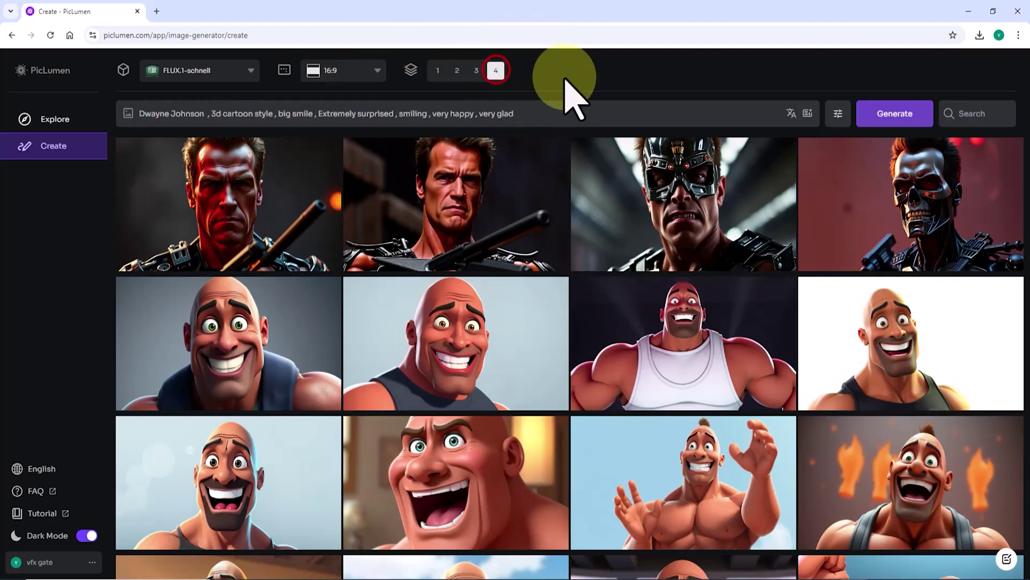
left_click(920, 115)
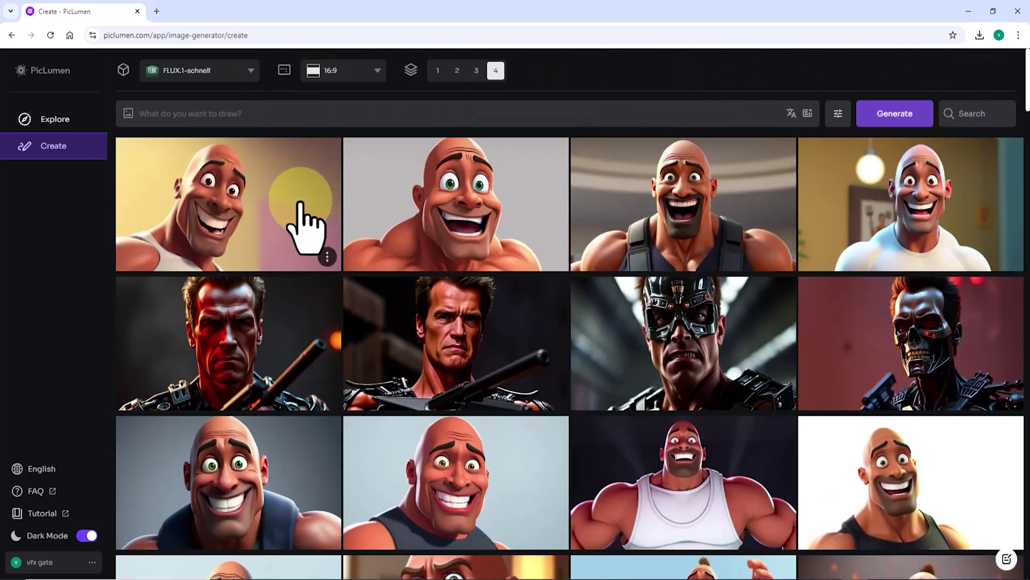
View each of the four generated Dwayne Johnson cartoon images enlarged, and close the preview.
left_click(300, 204)
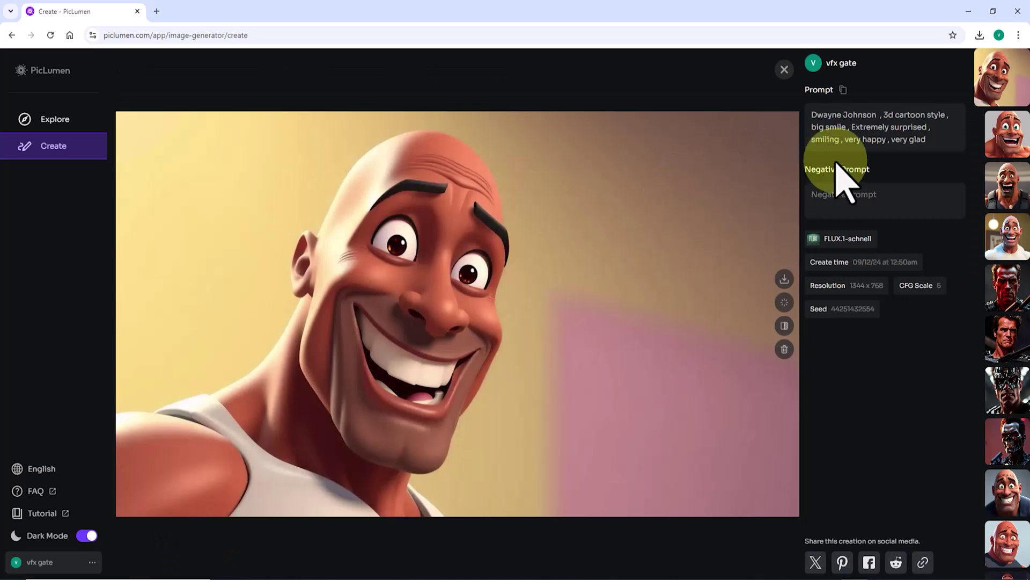
left_click(1014, 131)
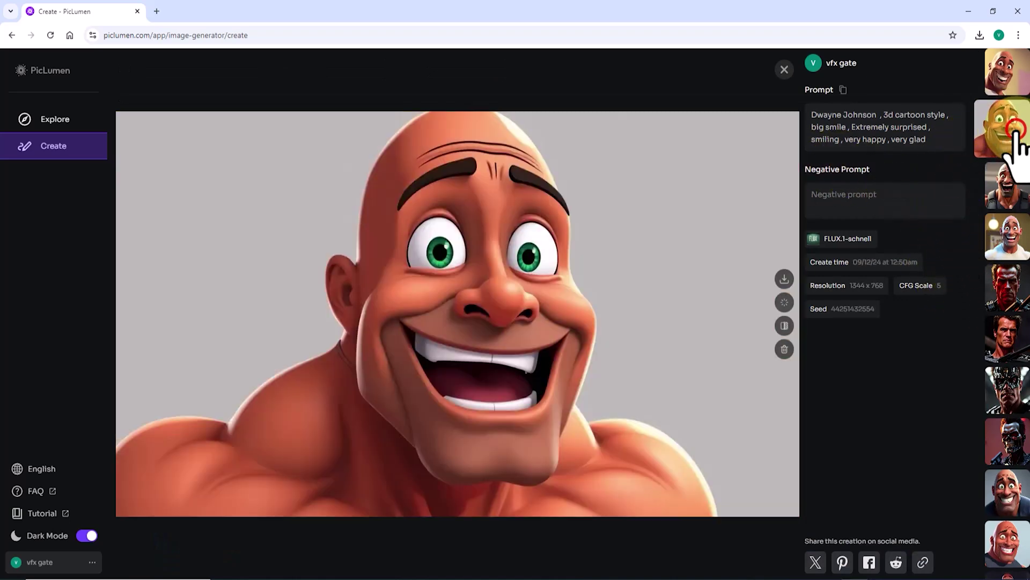
left_click(1016, 191)
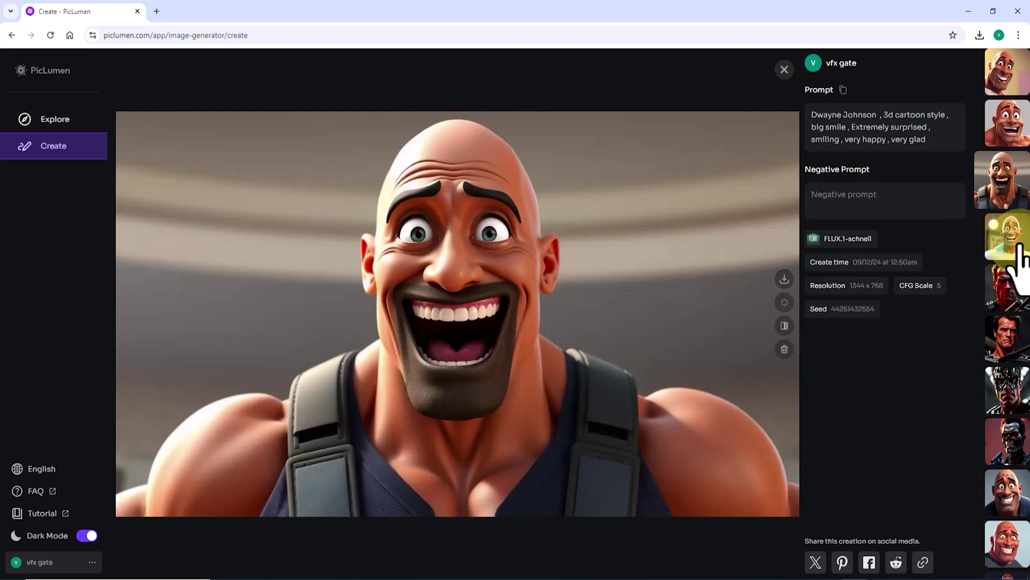
left_click(1020, 241)
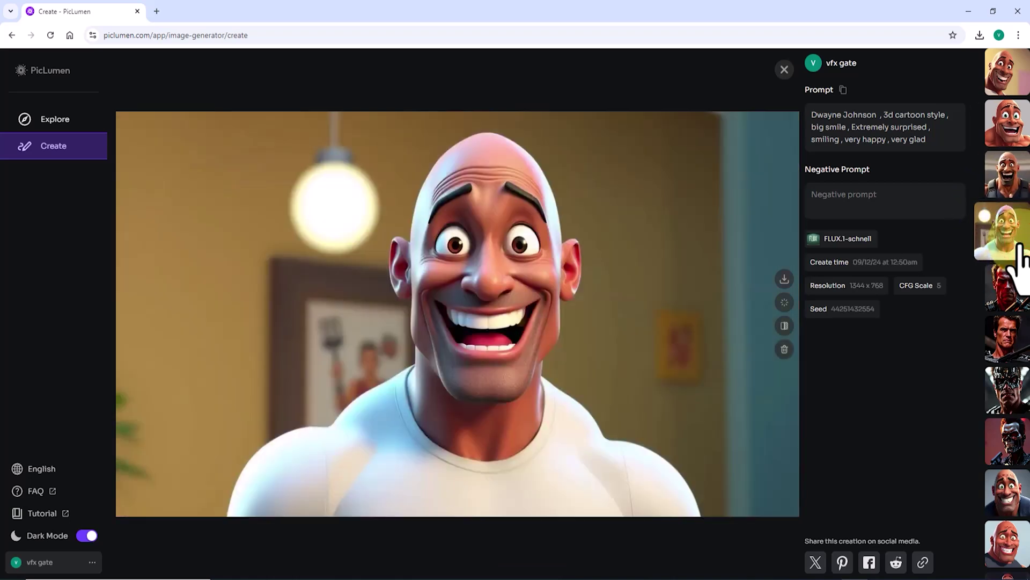
left_click(784, 69)
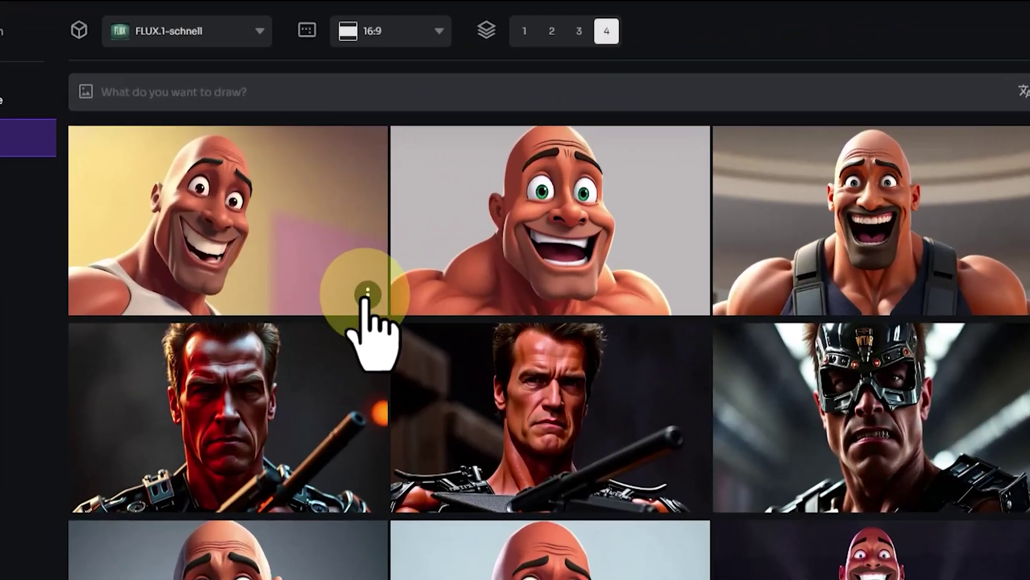
Remix the cartoon portrait with the yellow and pink background and generate a new batch from its reused prompt.
left_click(325, 256)
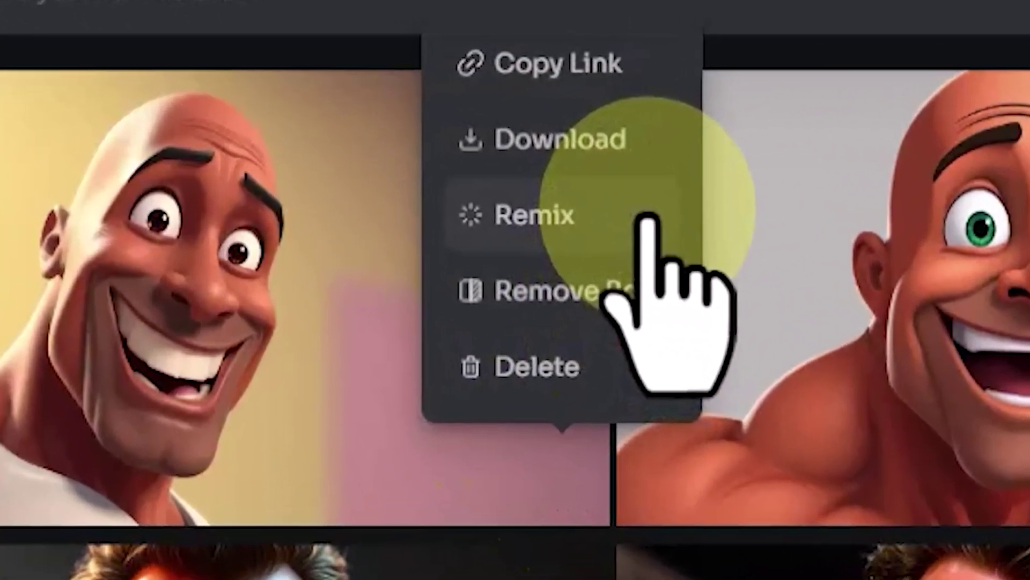
left_click(587, 206)
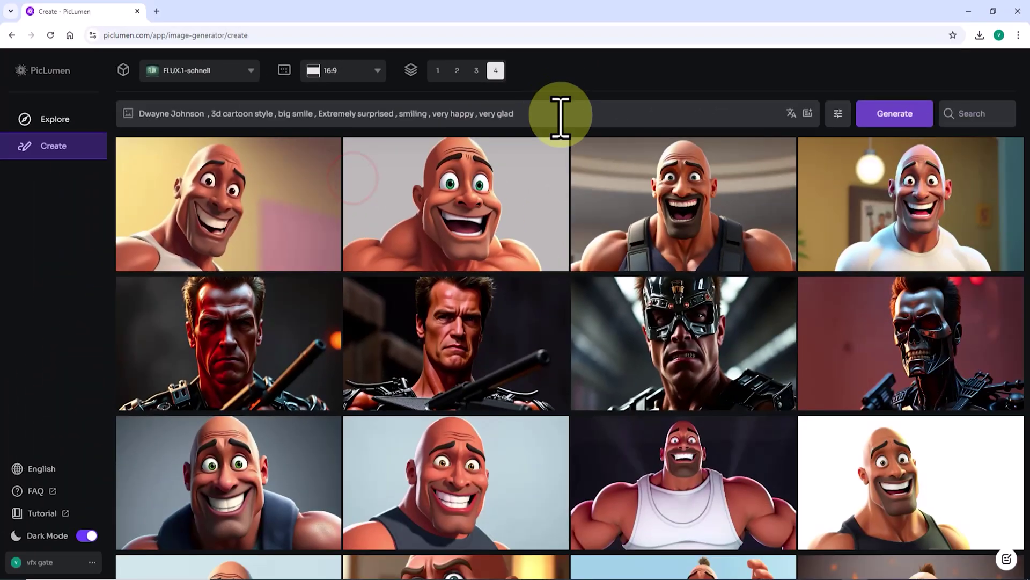
left_click(921, 108)
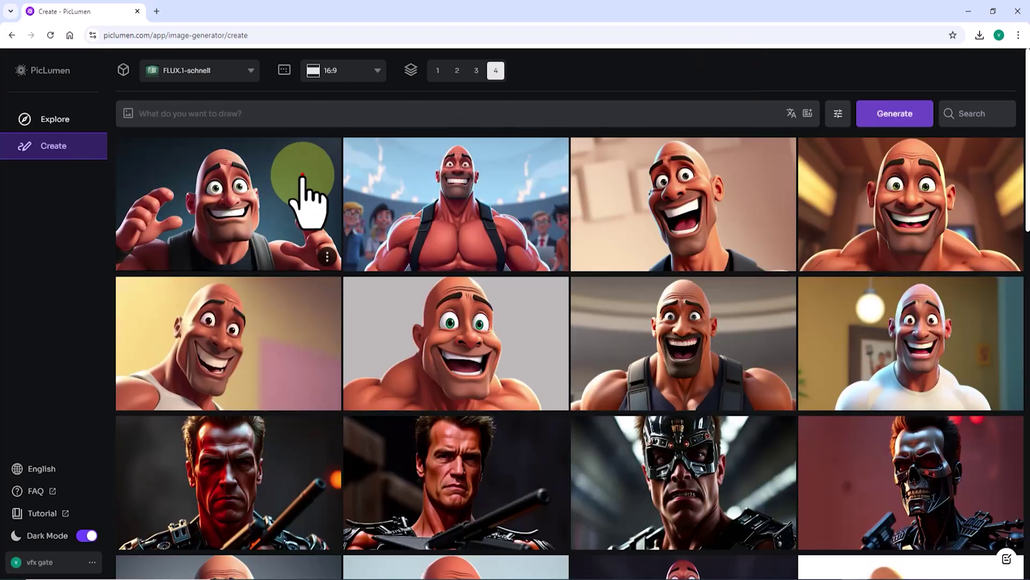
View the four remixed cartoon images enlarged, starting with the one with raised hands, and close the preview.
left_click(301, 177)
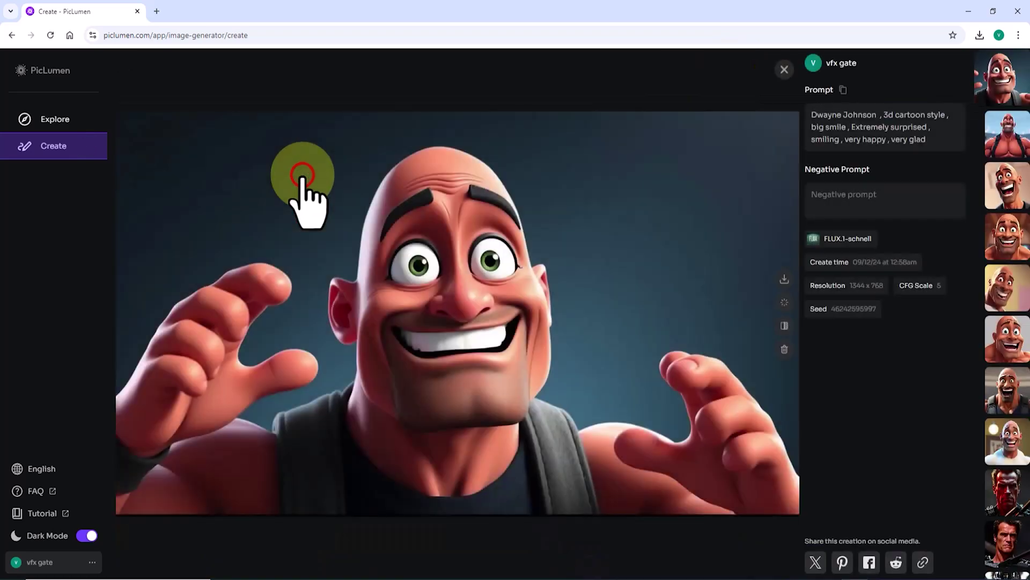
left_click(1009, 134)
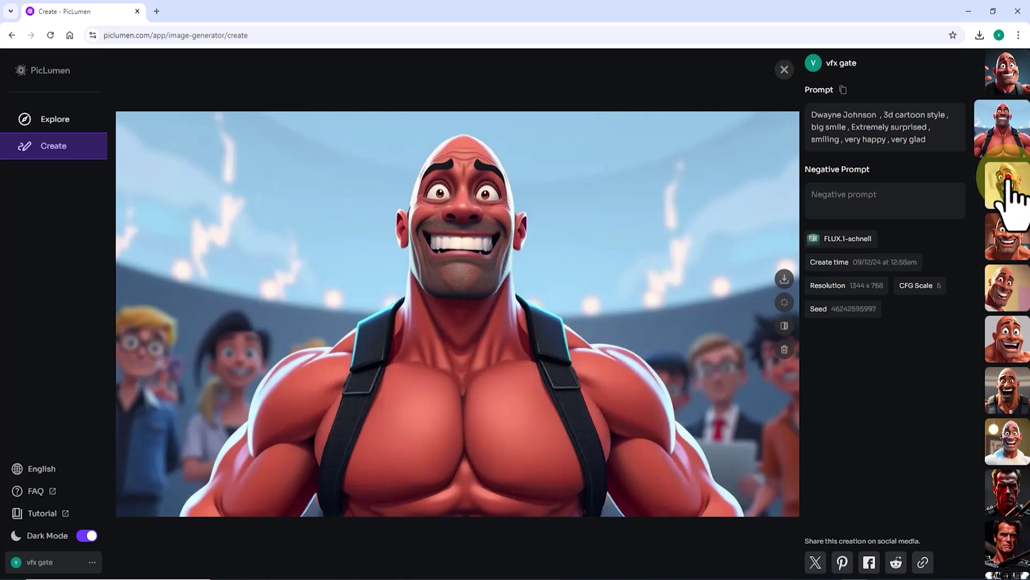
left_click(1012, 196)
left_click(1016, 247)
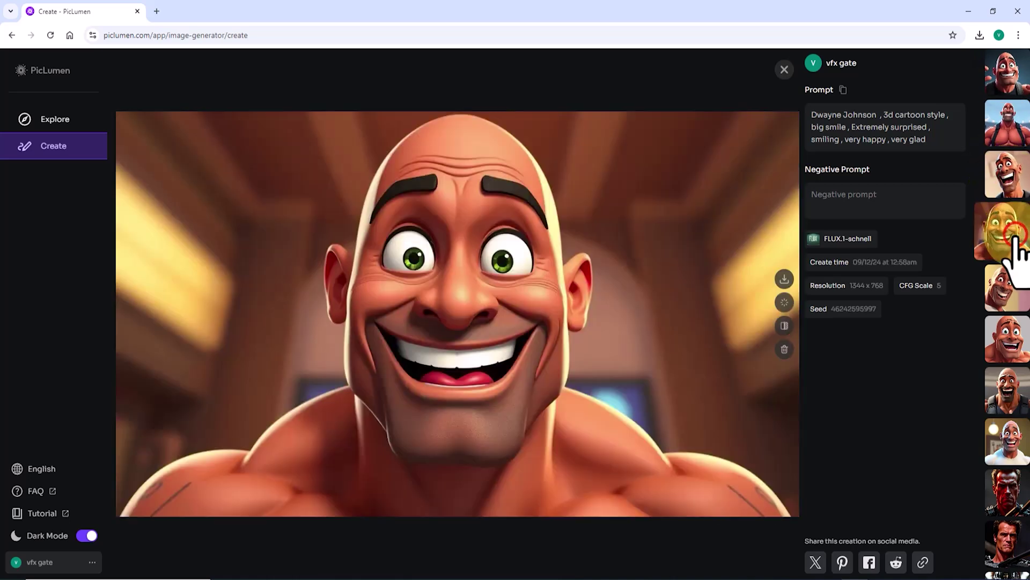
left_click(785, 67)
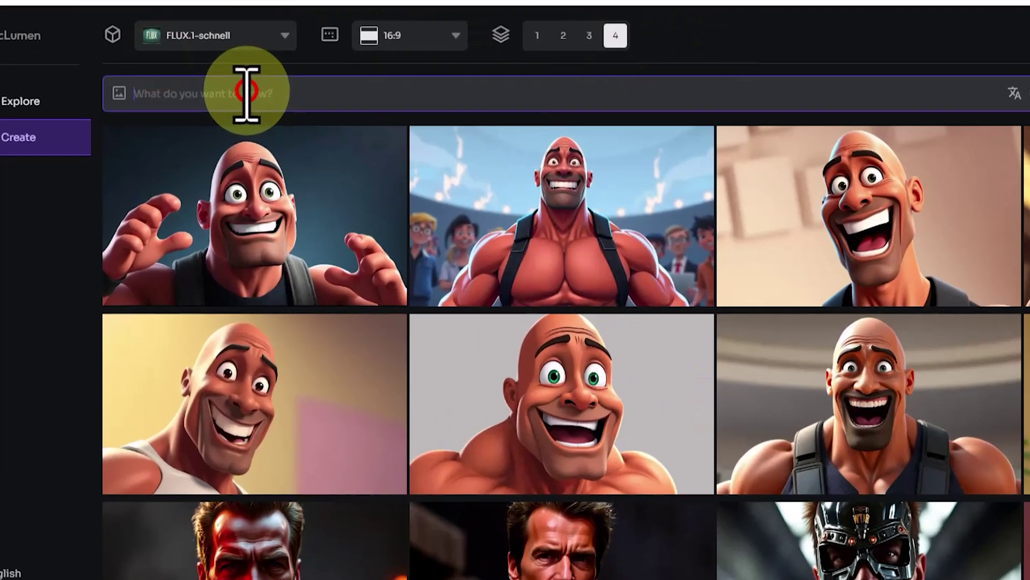
Paste the prompt "futuristic supercar, cyberpunk city" and generate four images from it.
right_click(237, 103)
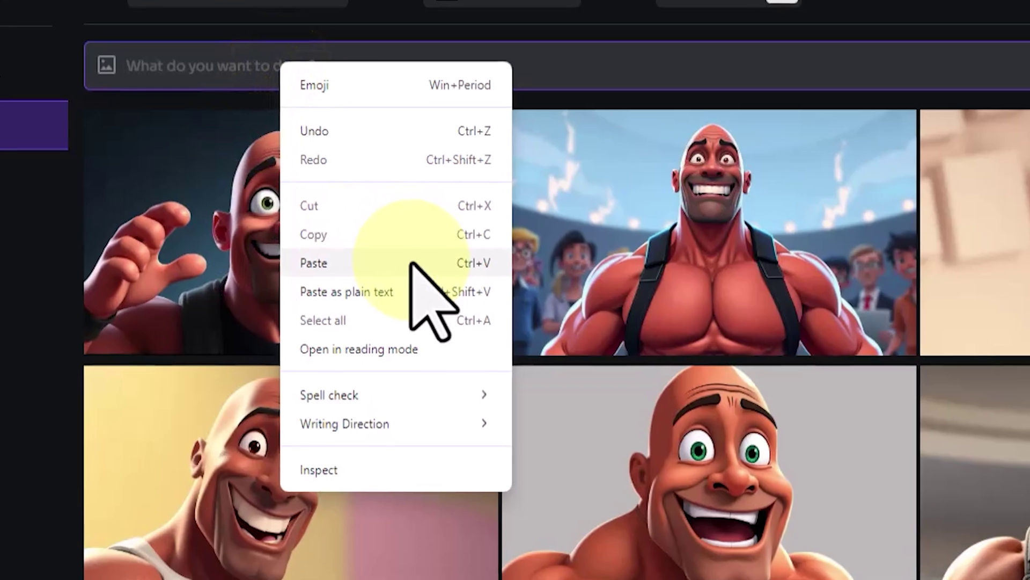
left_click(411, 263)
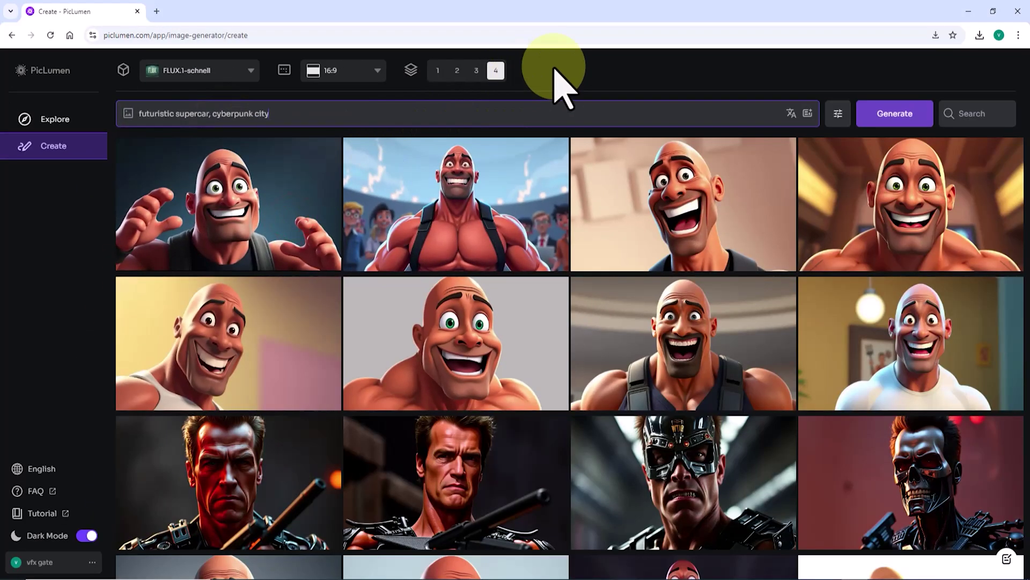
left_click(927, 114)
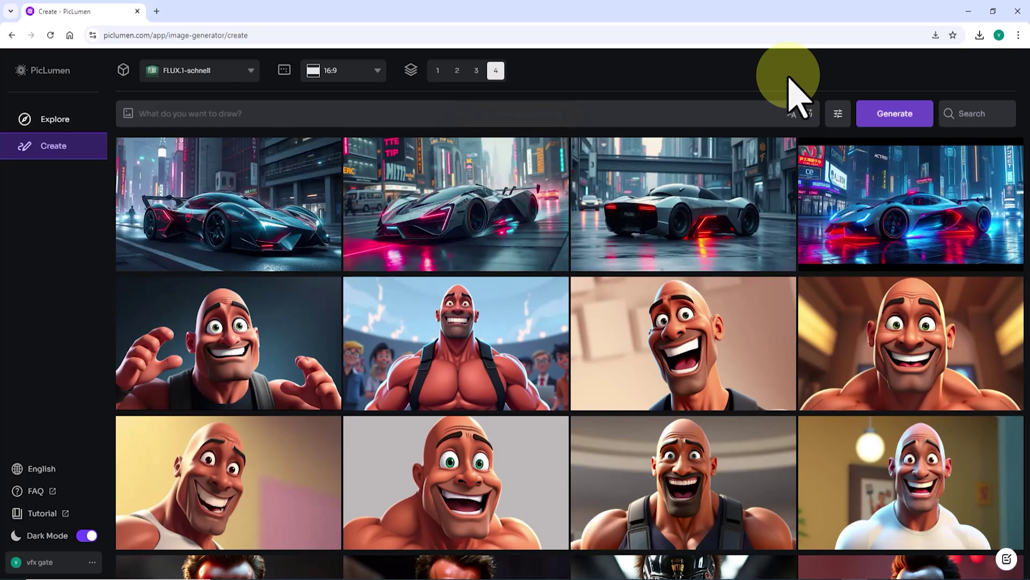
View each of the four generated supercar images enlarged, and close the preview.
left_click(275, 179)
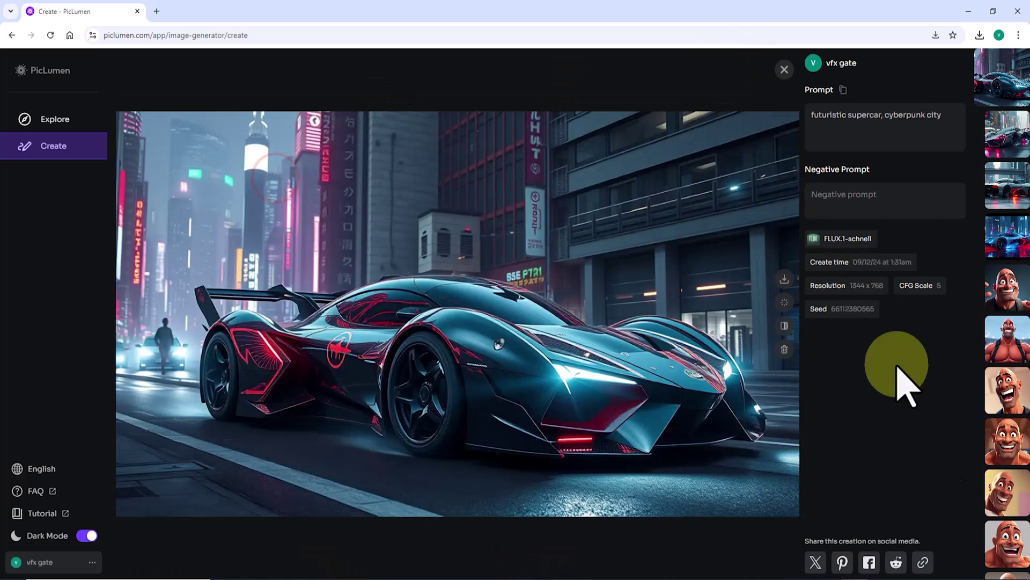
left_click(1012, 140)
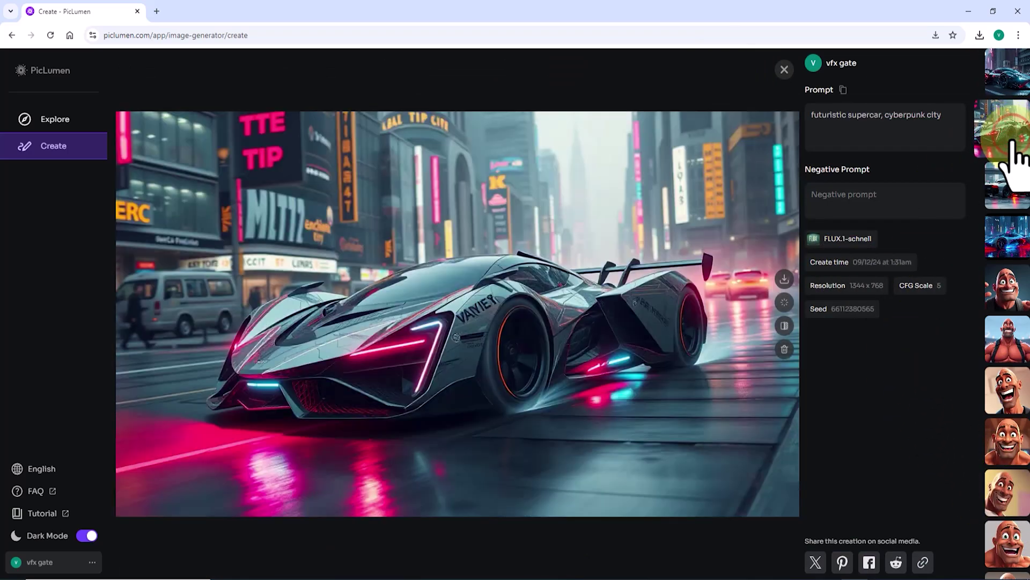
left_click(995, 203)
left_click(1016, 196)
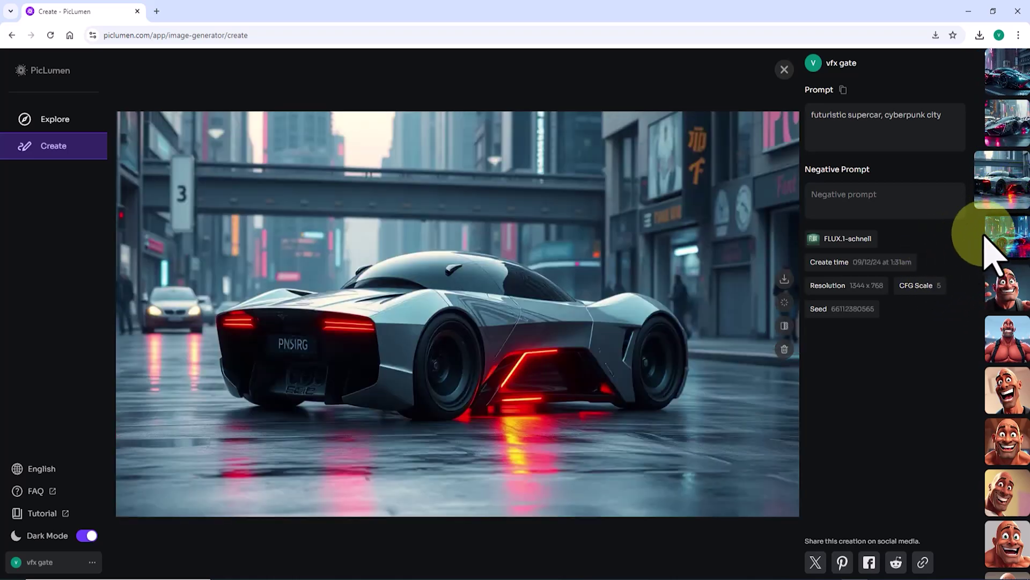
left_click(1007, 231)
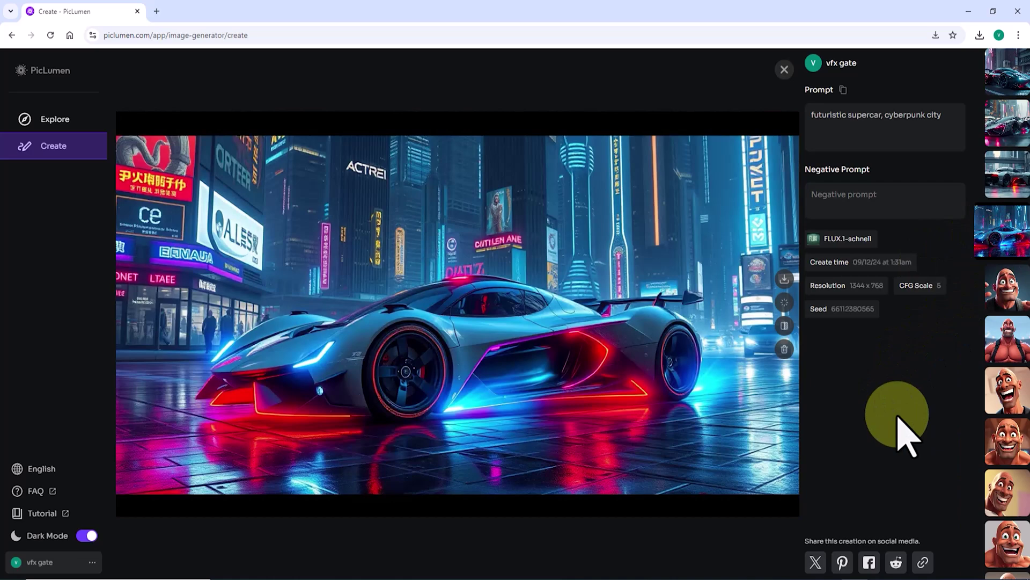
left_click(784, 69)
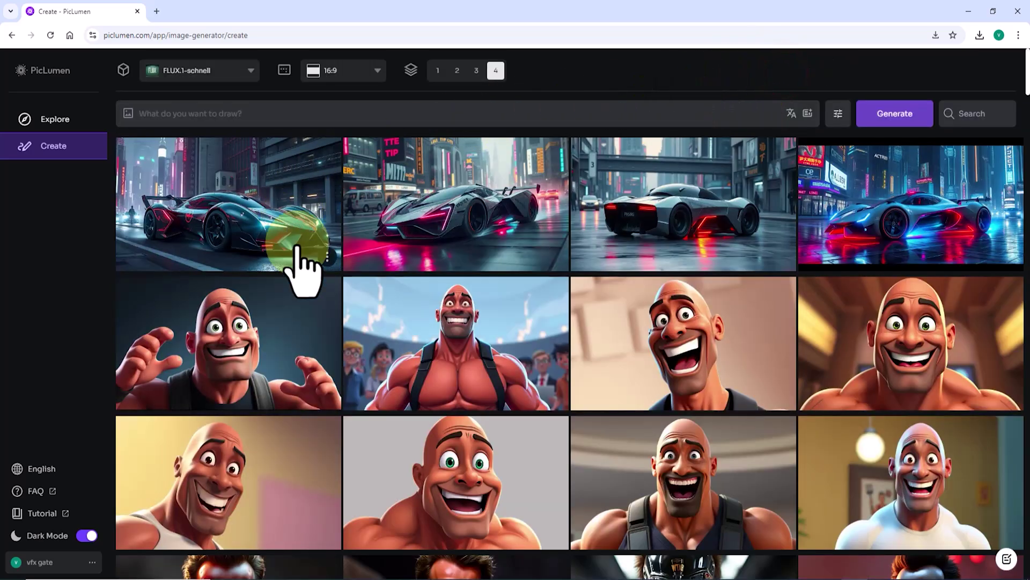
mouse_move(327, 255)
left_click(324, 144)
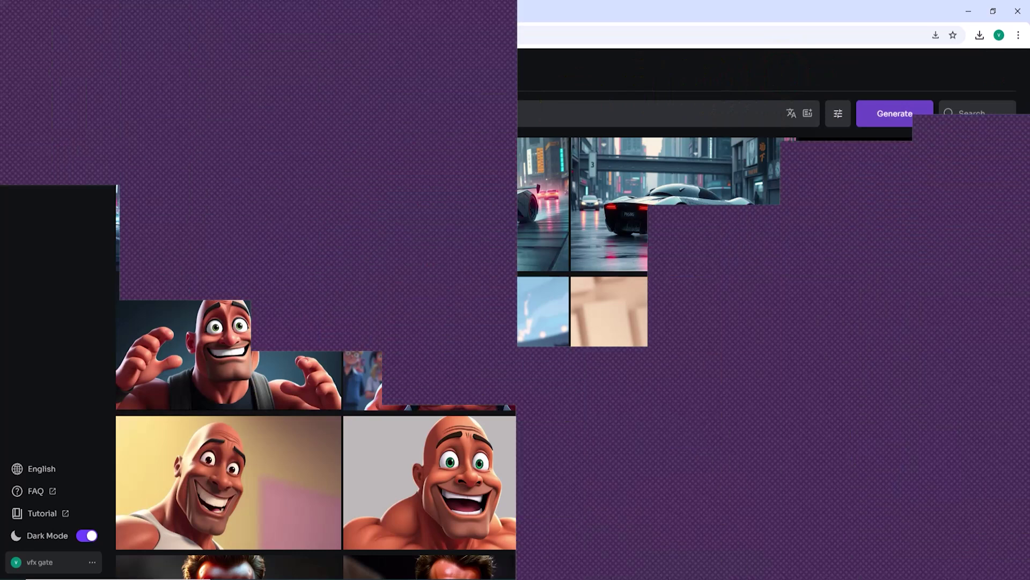